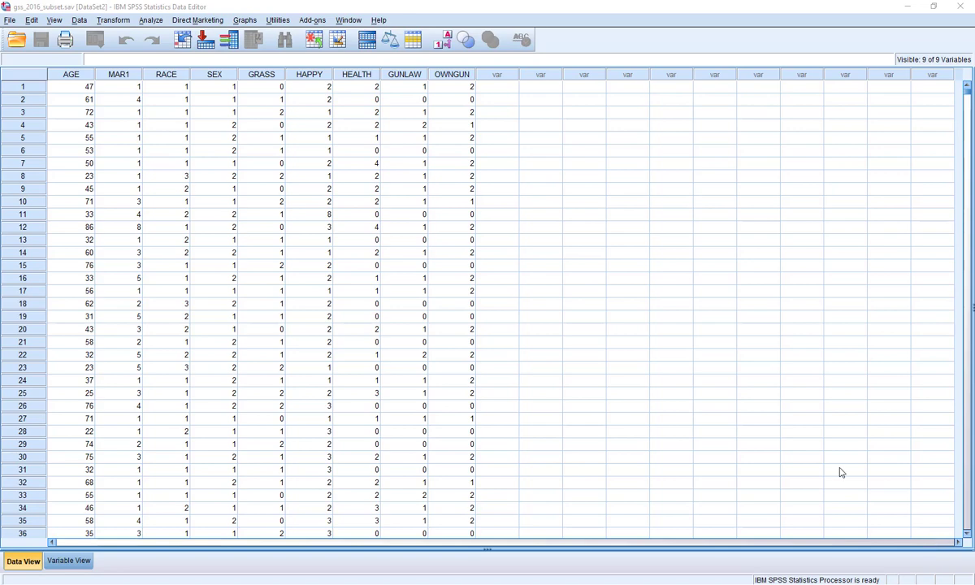
# Step: Show the dataset's variable definitions in Variable View and widen the Label column so the full labels fit
pyautogui.click(70, 561)
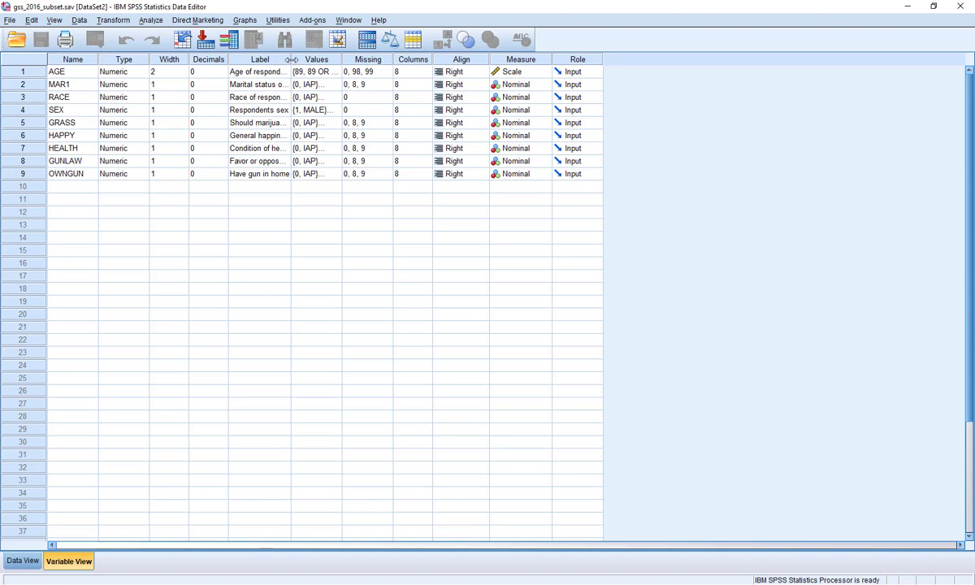
pyautogui.moveTo(291, 59); pyautogui.dragTo(390, 72)
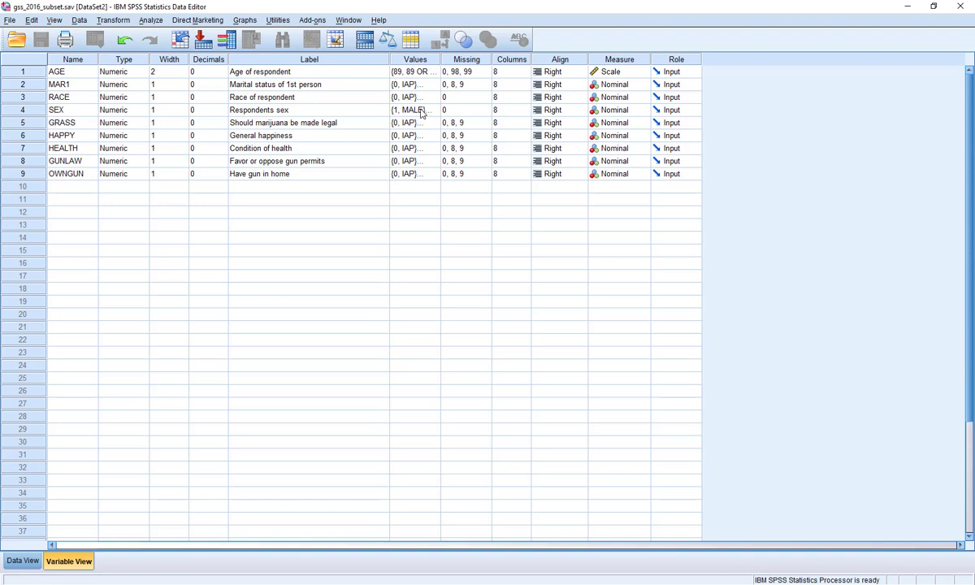
# Step: Inspect the value labels defined for the SEX variable and close them without changes
pyautogui.click(421, 111)
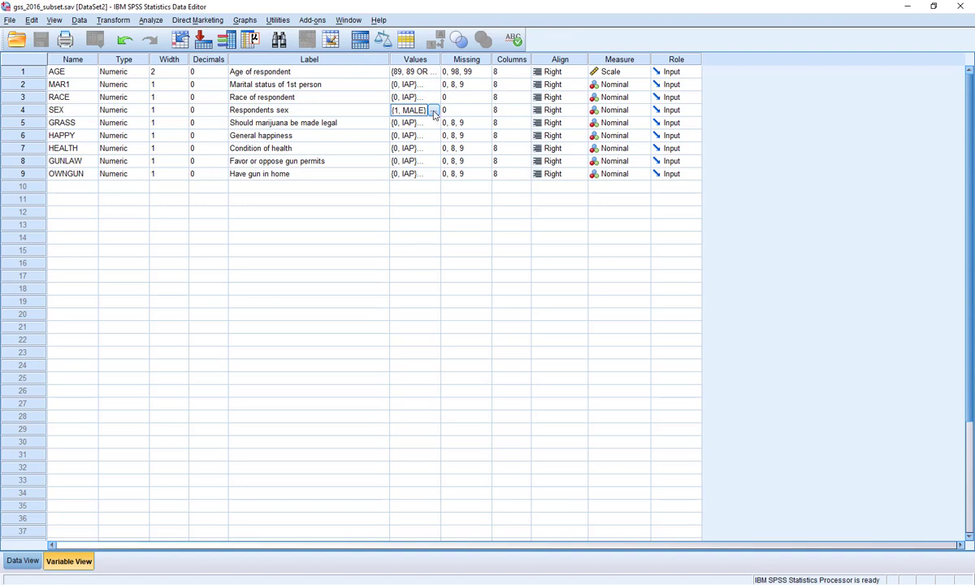
pyautogui.click(434, 111)
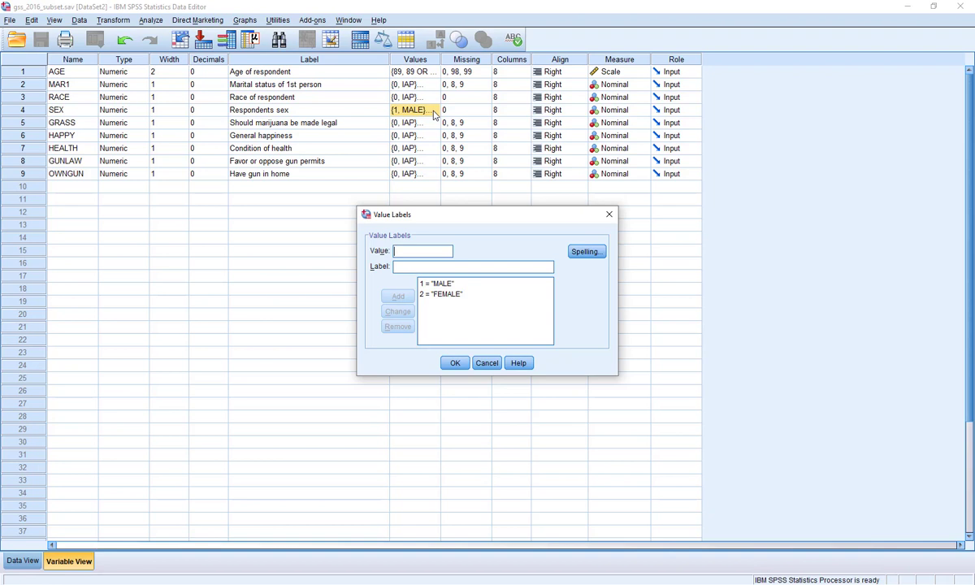
pyautogui.click(486, 363)
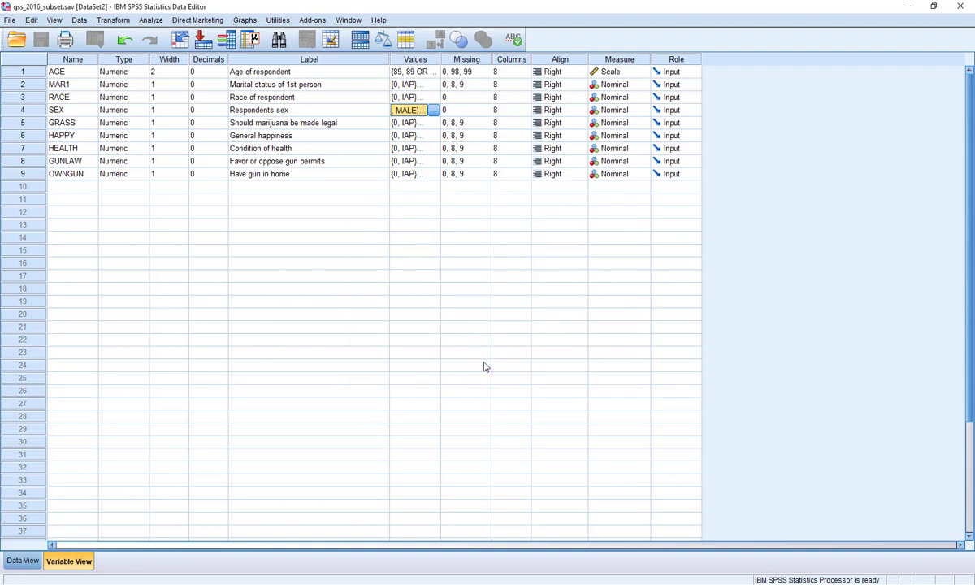
# Step: Open the Frequencies analysis from Descriptive Statistics, widen its dialog to show full variable names, and place it below the variable rows
pyautogui.click(151, 20)
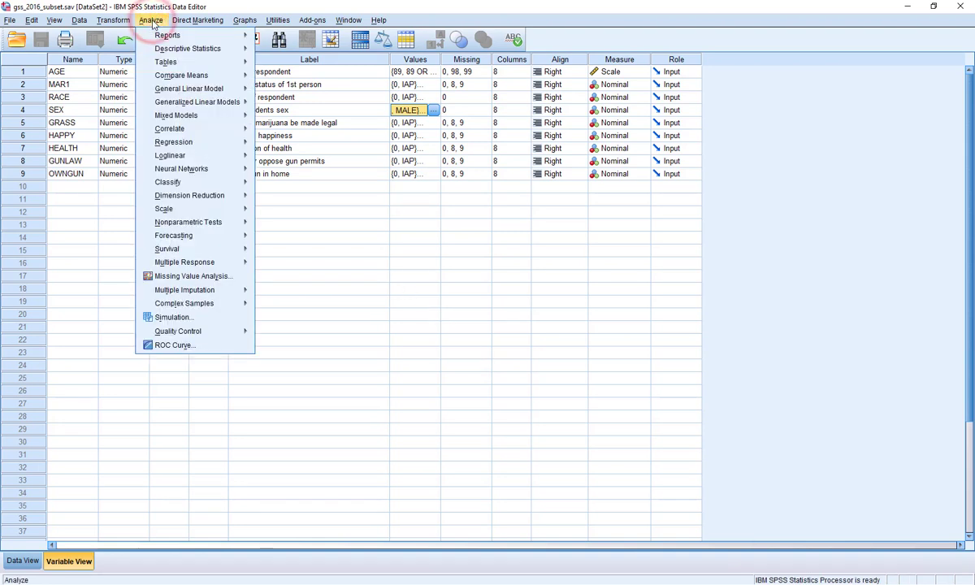
pyautogui.moveTo(187, 49)
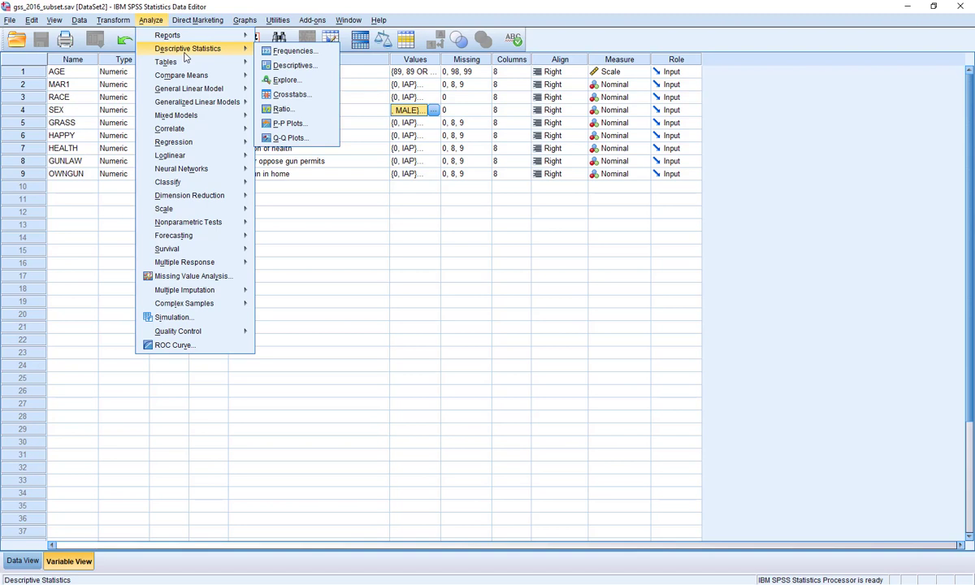
pyautogui.click(305, 54)
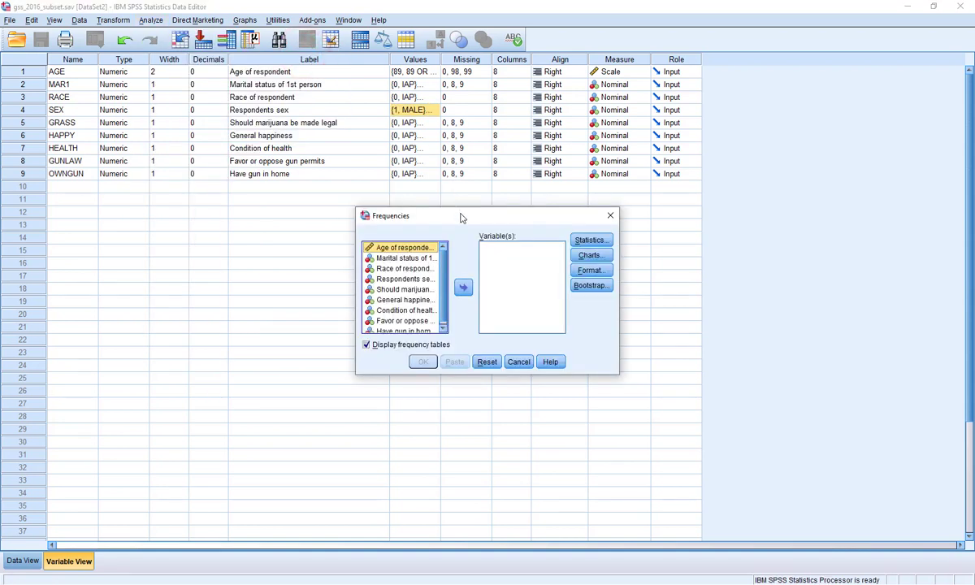
pyautogui.moveTo(465, 217); pyautogui.dragTo(392, 139)
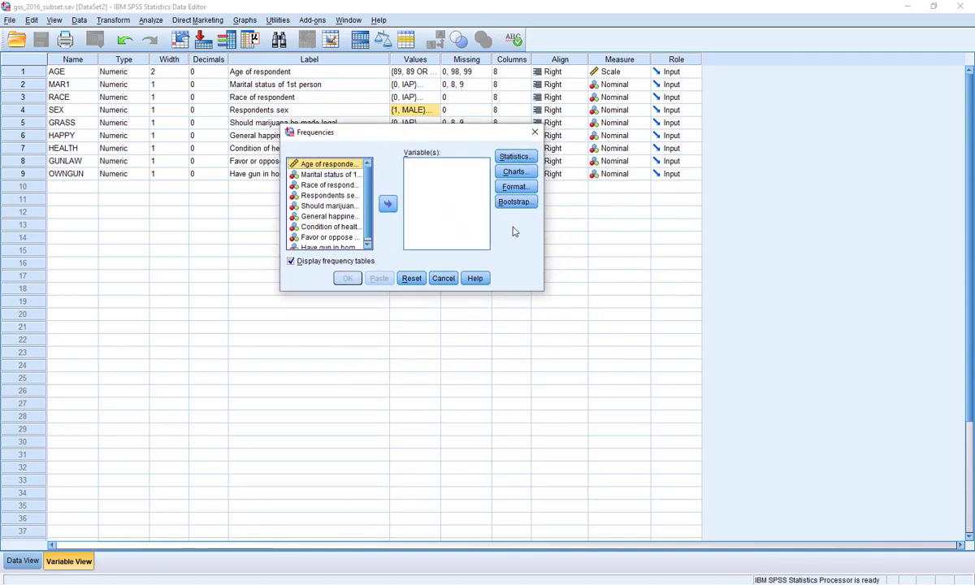
pyautogui.moveTo(544, 241); pyautogui.dragTo(742, 232)
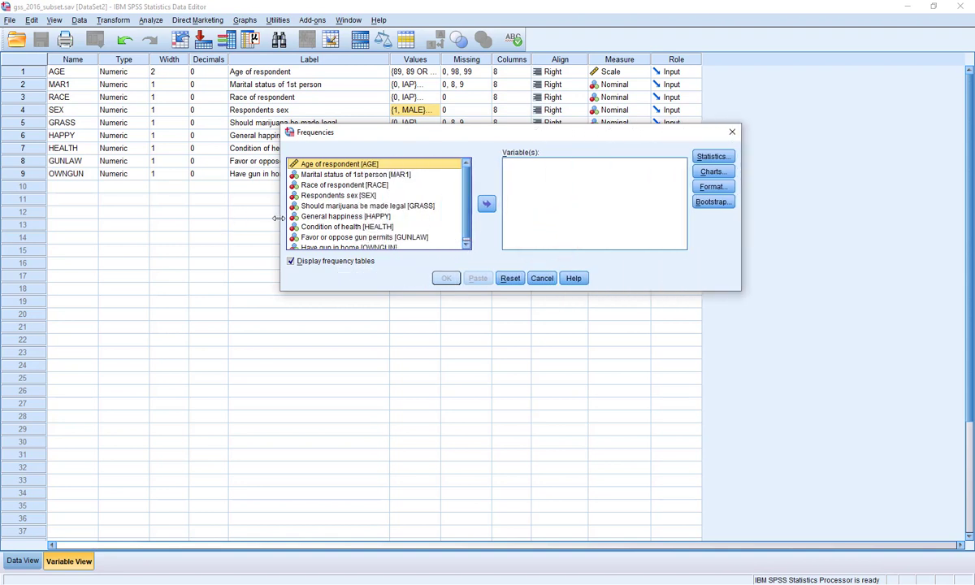
pyautogui.moveTo(279, 216); pyautogui.dragTo(114, 206)
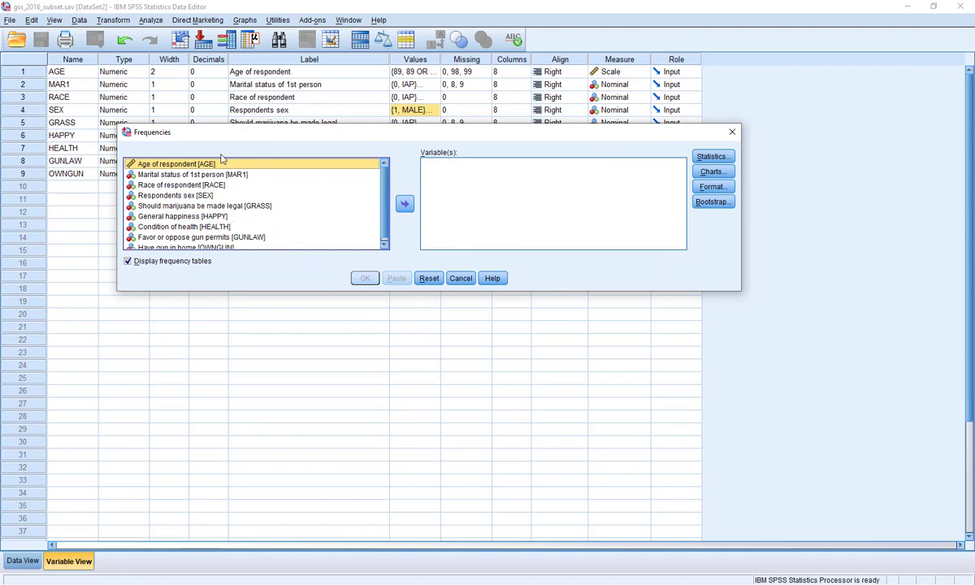
pyautogui.moveTo(281, 135); pyautogui.dragTo(284, 213)
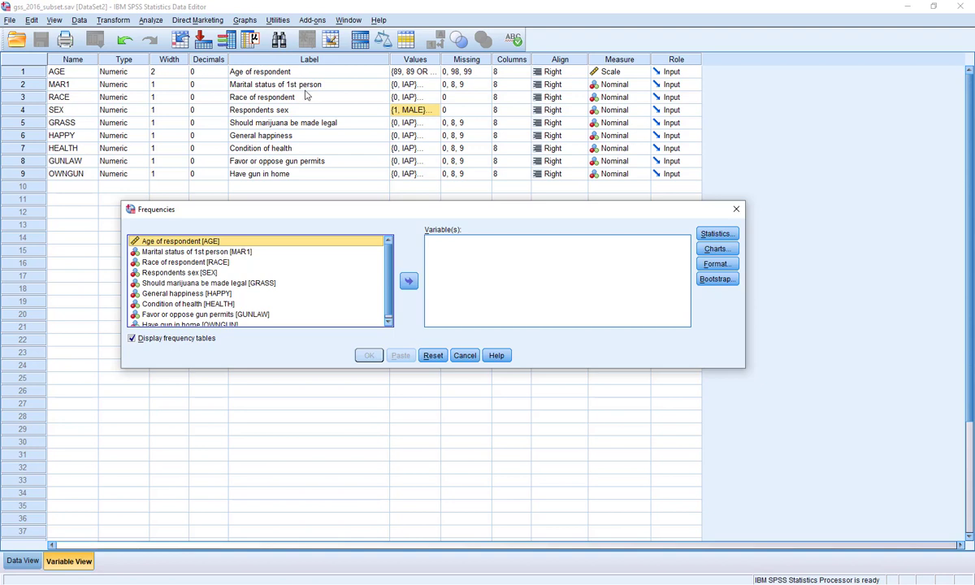
# Step: Add Age of respondent, Marital status of 1st person and Race of respondent to the variables to analyze
pyautogui.click(409, 283)
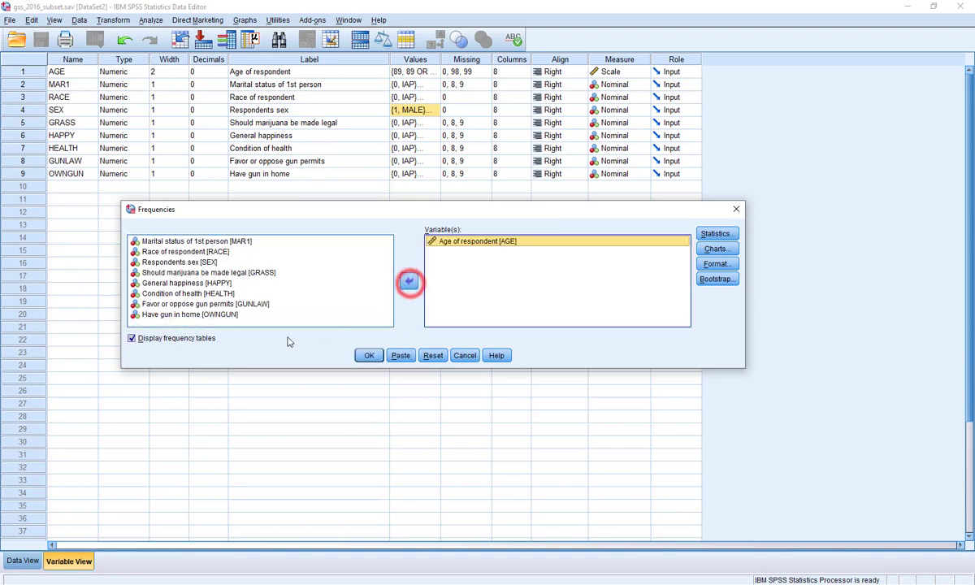
pyautogui.click(234, 241)
pyautogui.keyDown('shift'); pyautogui.click(220, 251); pyautogui.keyUp('shift')
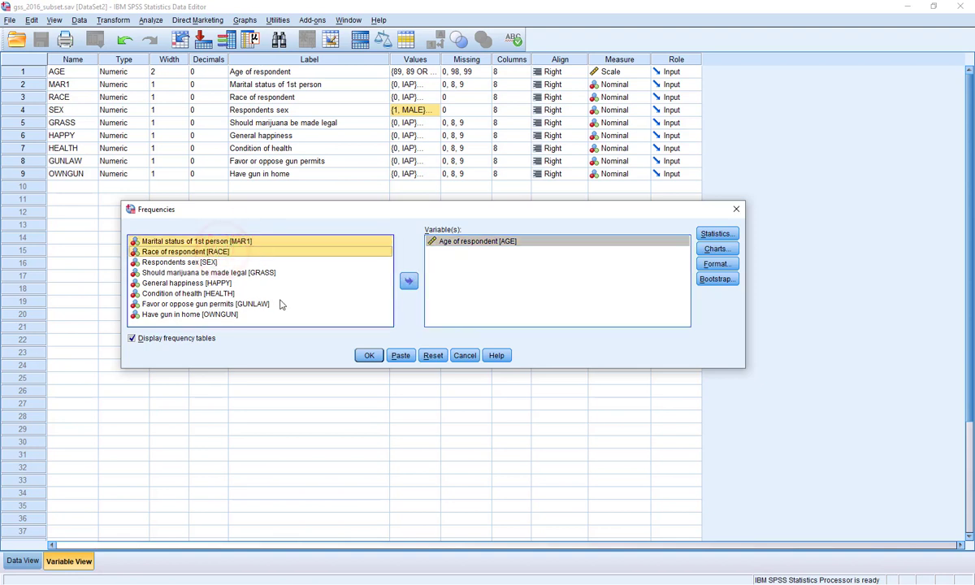
pyautogui.click(409, 282)
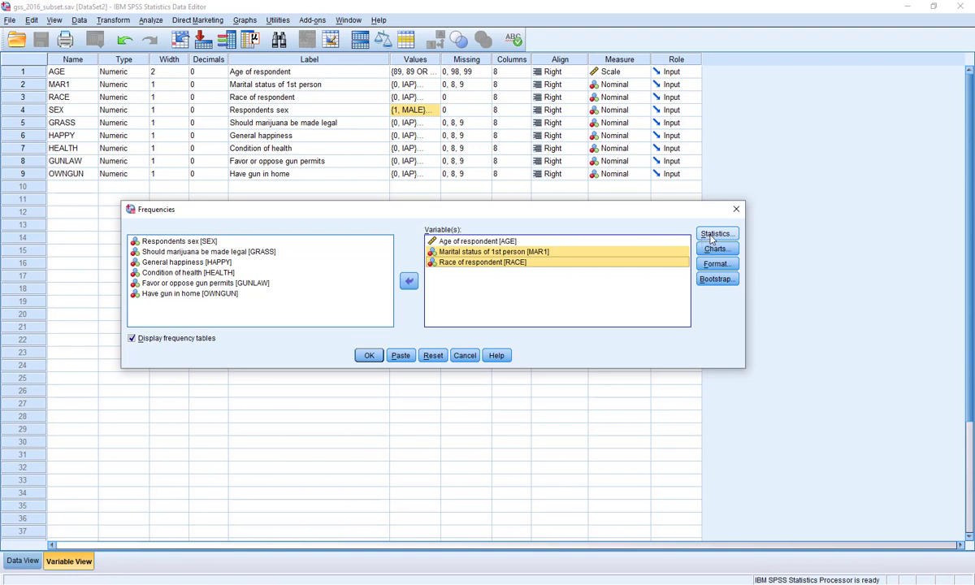
# Step: Request the mean, median and mode in the Frequencies statistics options
pyautogui.click(712, 236)
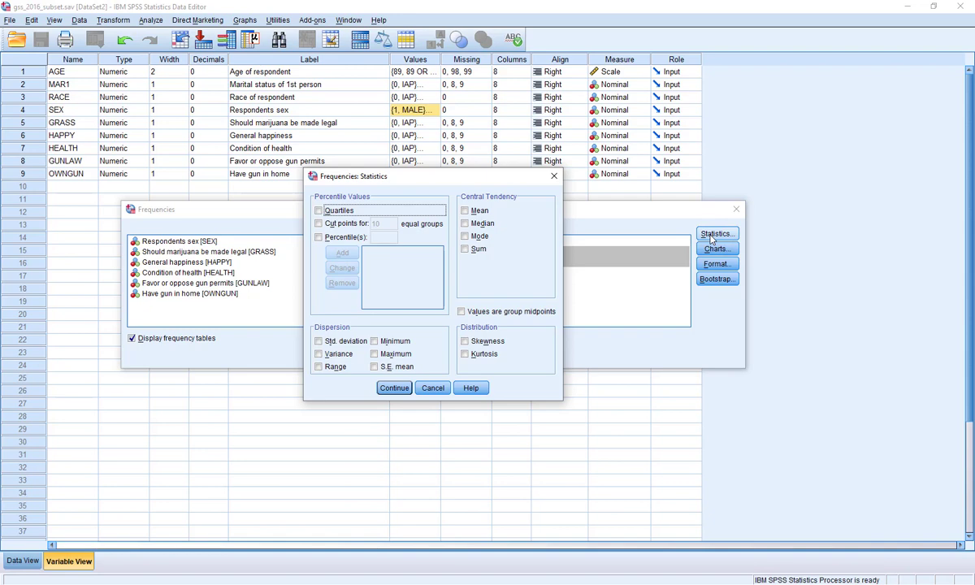
pyautogui.click(465, 211)
pyautogui.click(464, 236)
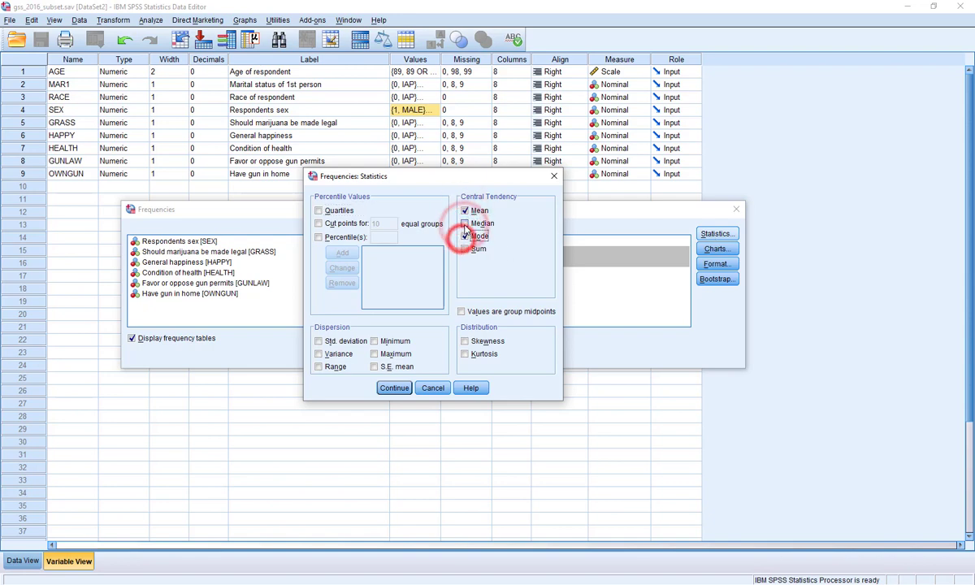
pyautogui.click(465, 224)
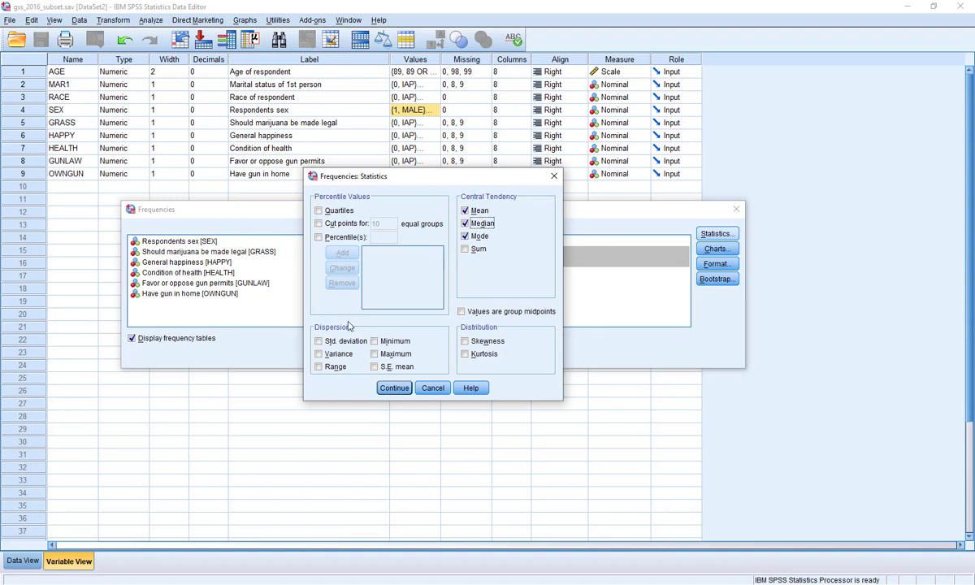
# Step: Include all dispersion statistics: standard deviation, variance, range, minimum, maximum and S.E. mean
pyautogui.click(318, 341)
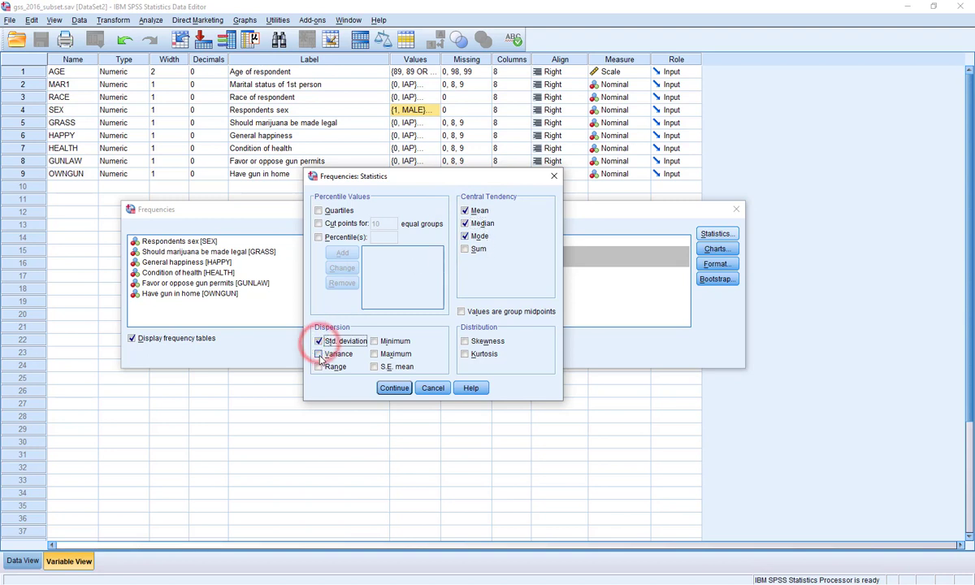
pyautogui.click(319, 354)
pyautogui.click(320, 367)
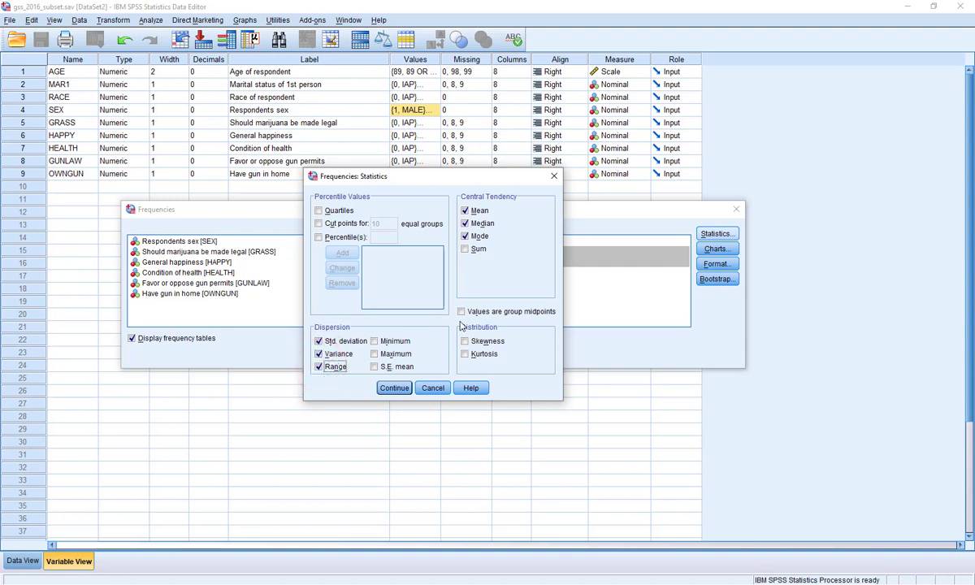
pyautogui.click(374, 342)
pyautogui.click(374, 355)
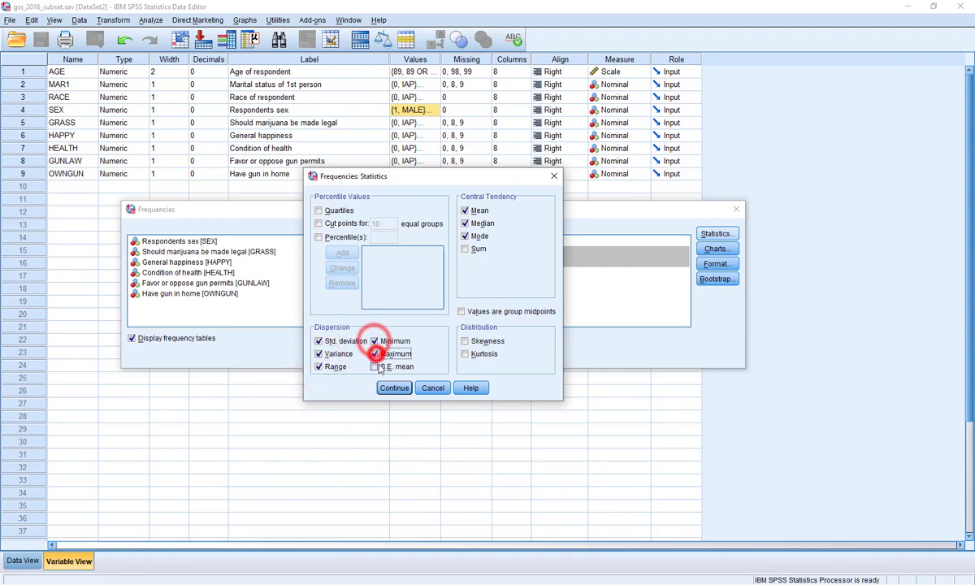
pyautogui.click(374, 366)
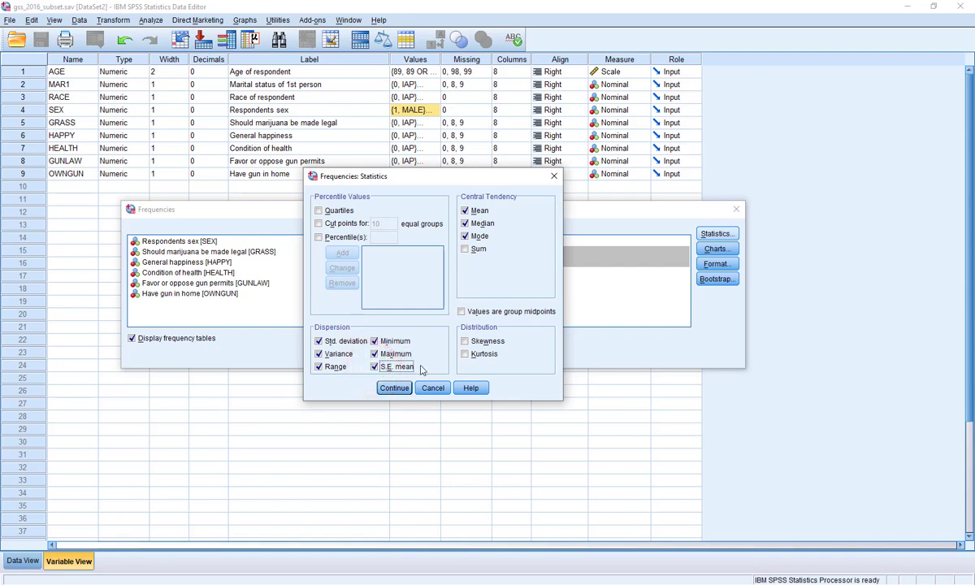
# Step: Add skewness, kurtosis and quartiles to the requested statistics and accept the statistics settings
pyautogui.click(464, 342)
pyautogui.click(465, 354)
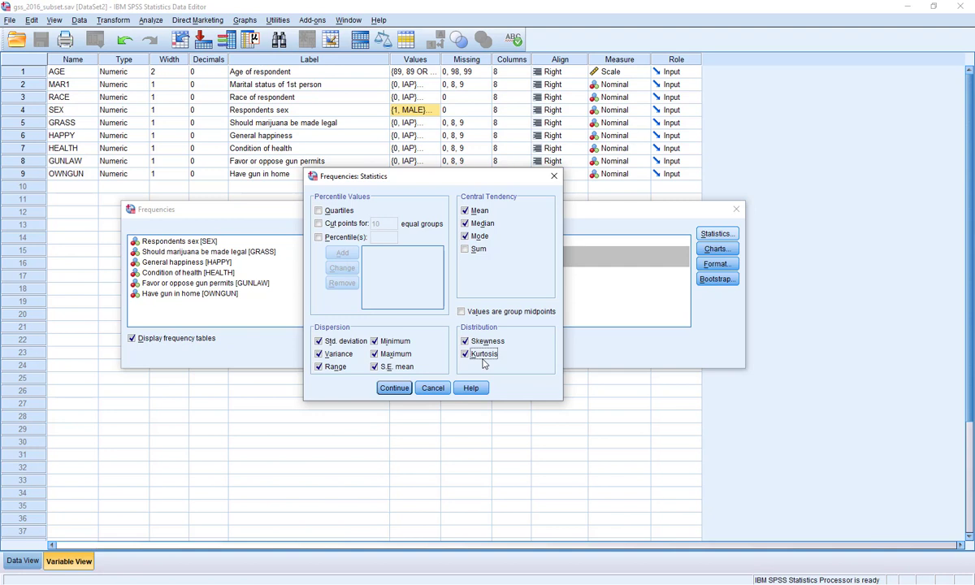
pyautogui.click(319, 211)
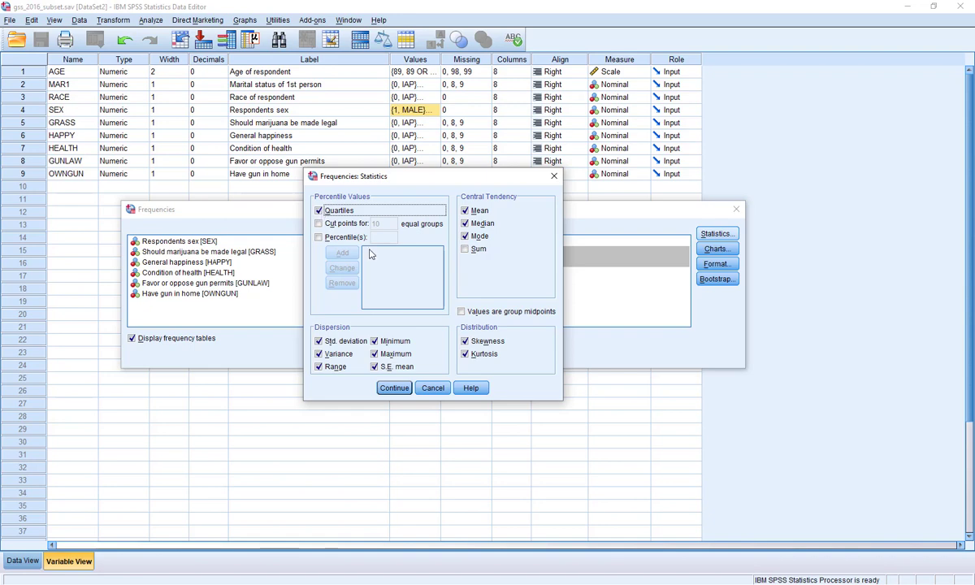
pyautogui.click(395, 389)
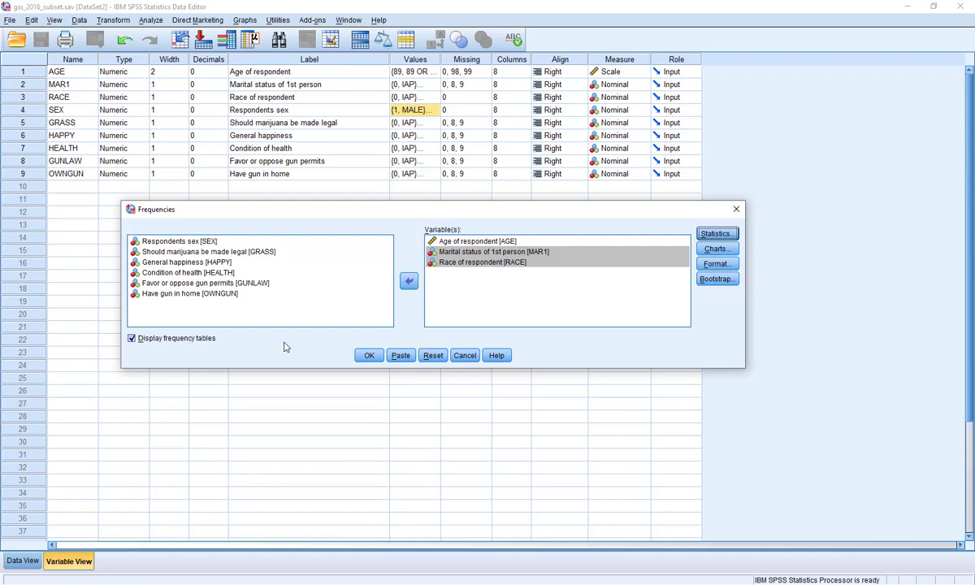
# Step: Run the Frequencies analysis and review the statistics and frequency tables in the maximized output window
pyautogui.click(369, 356)
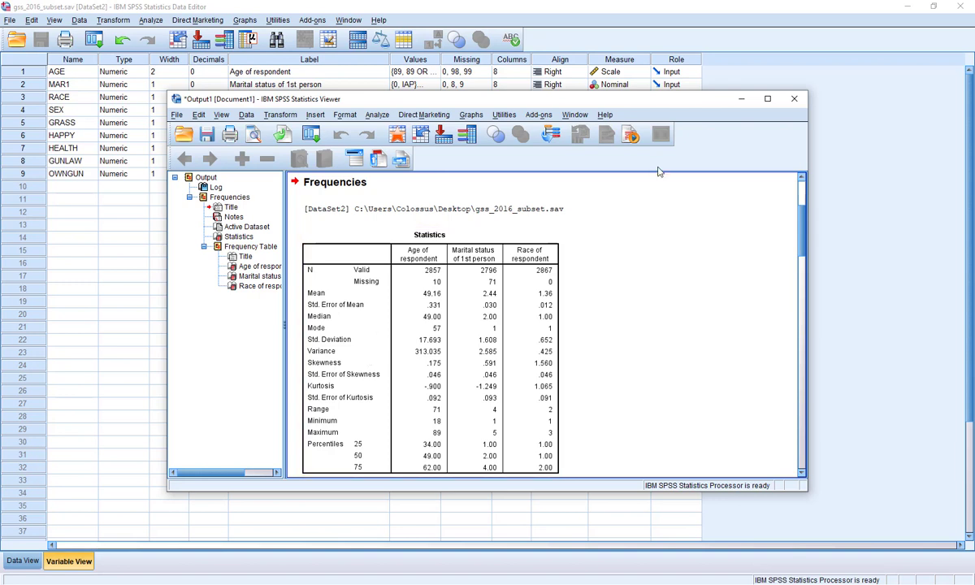
pyautogui.click(767, 100)
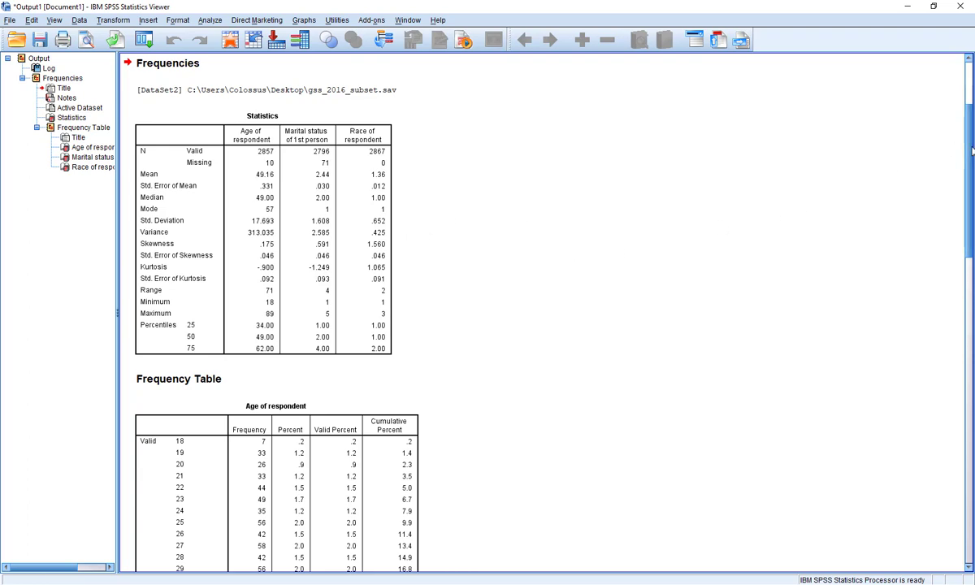
pyautogui.moveTo(972, 151); pyautogui.dragTo(943, 507)
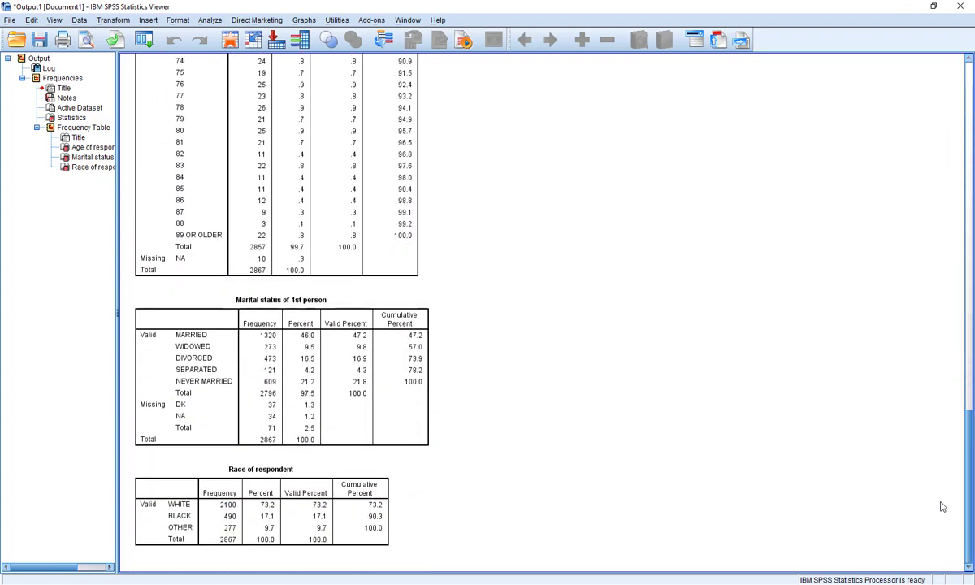
pyautogui.scroll(20, 945, 513)
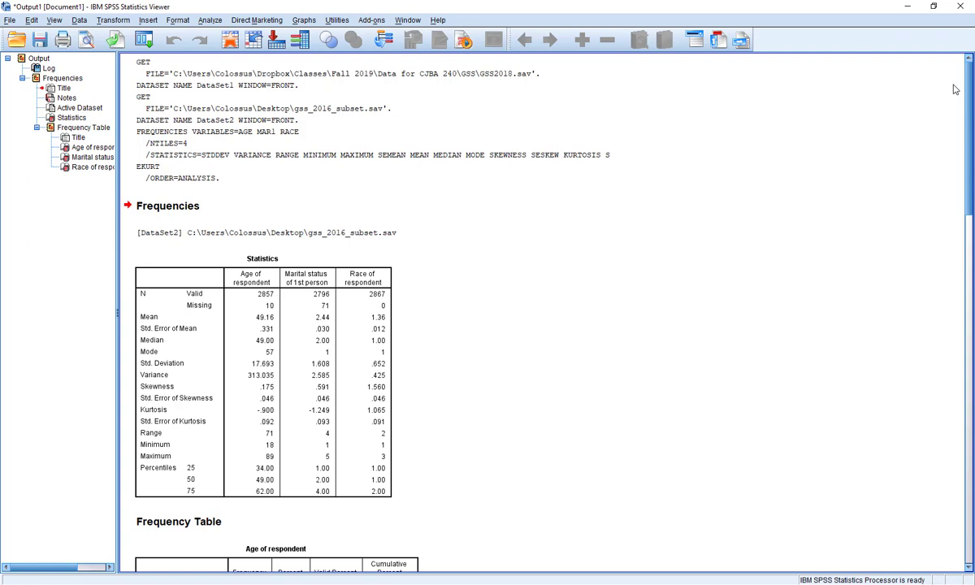
# Step: Close the output document without saving its contents
pyautogui.click(958, 7)
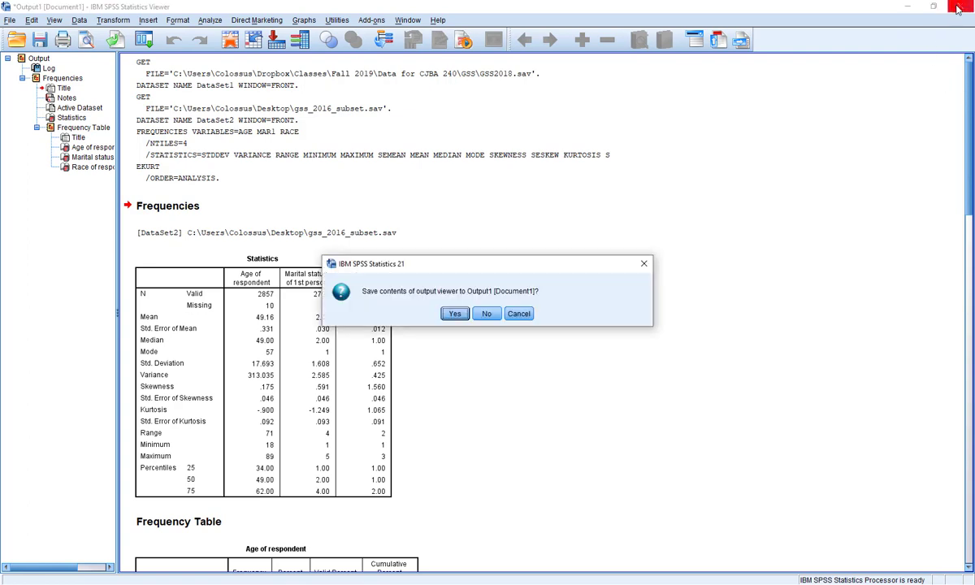
pyautogui.click(487, 315)
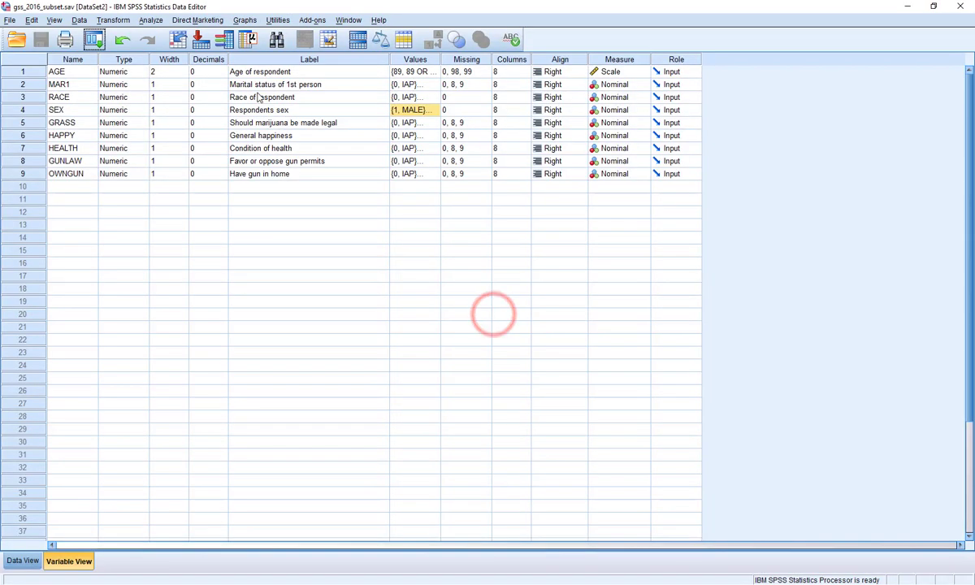
# Step: Rerun the Frequencies analysis on the same three variables with the display of frequency tables turned off
pyautogui.click(152, 22)
pyautogui.moveTo(188, 49)
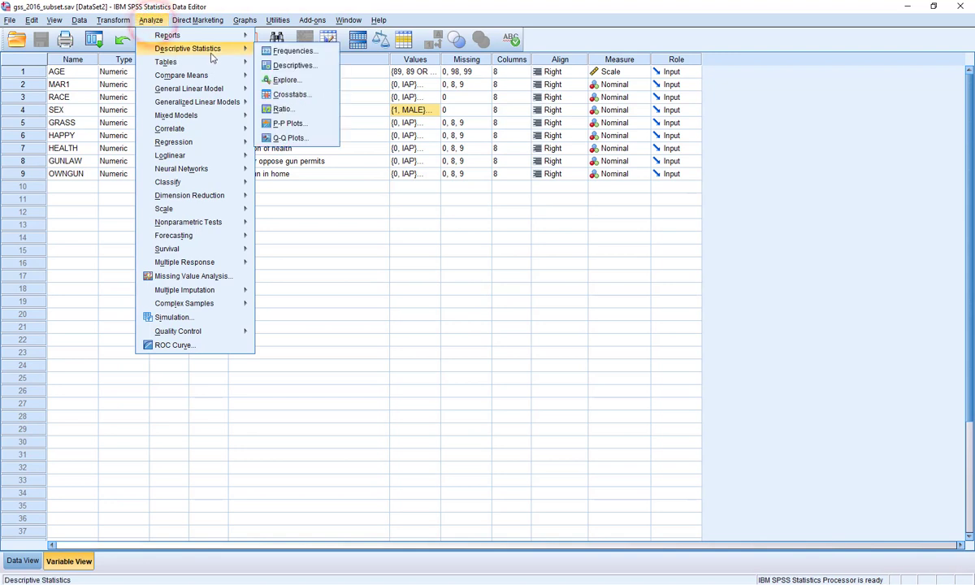
pyautogui.click(286, 51)
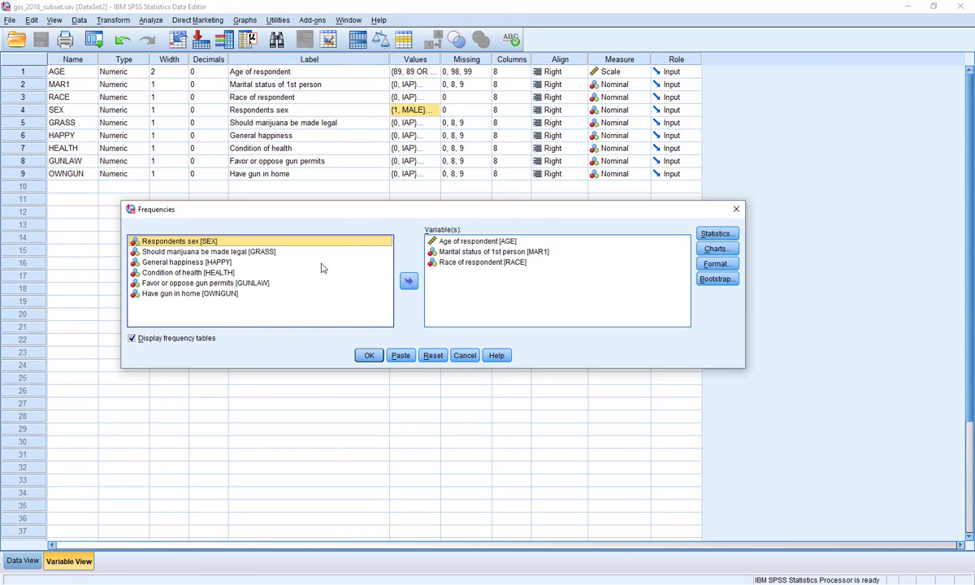
pyautogui.click(132, 338)
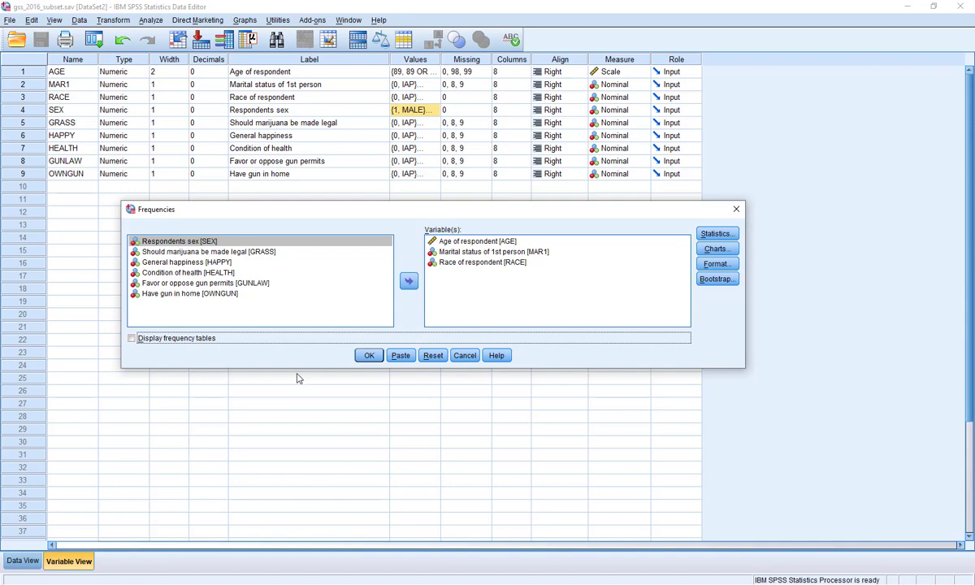
pyautogui.click(368, 356)
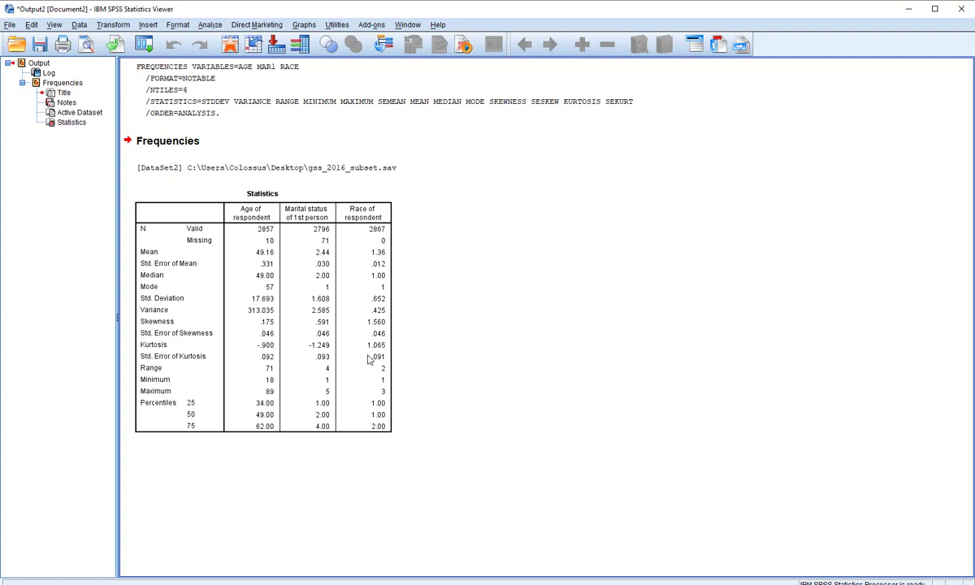
# Step: Check which formats Copy Special offers for the Statistics table and leave without copying
pyautogui.click(228, 265)
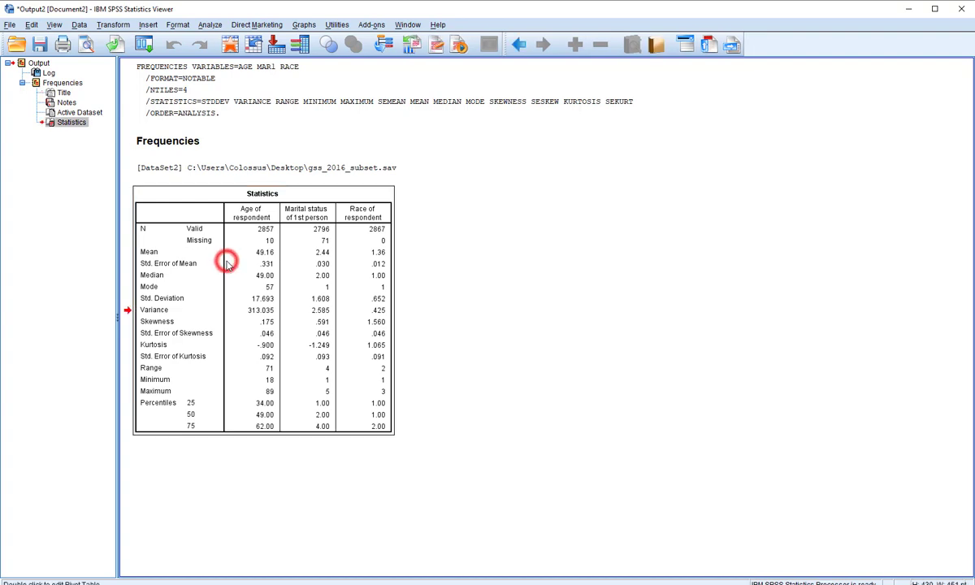
pyautogui.rightClick(205, 210)
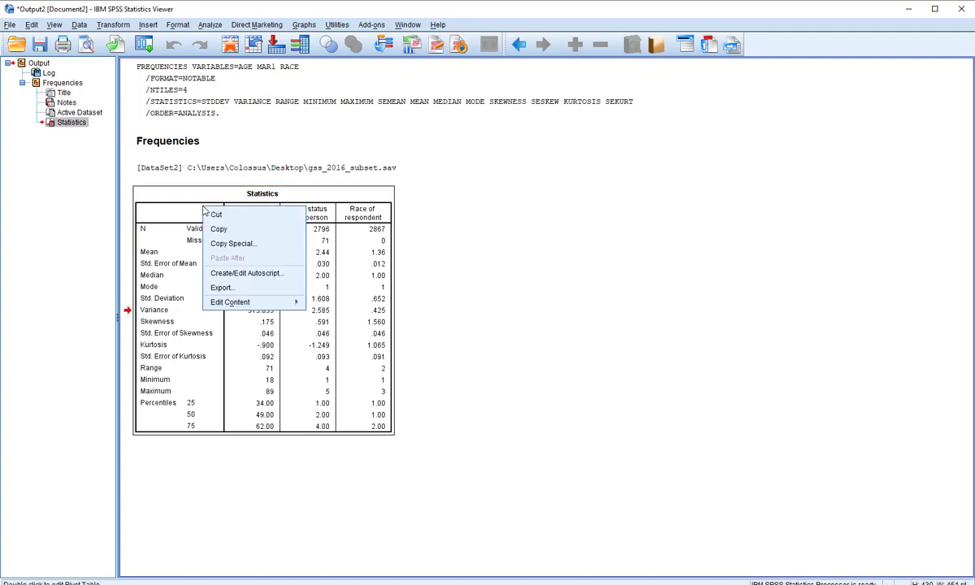
pyautogui.click(234, 243)
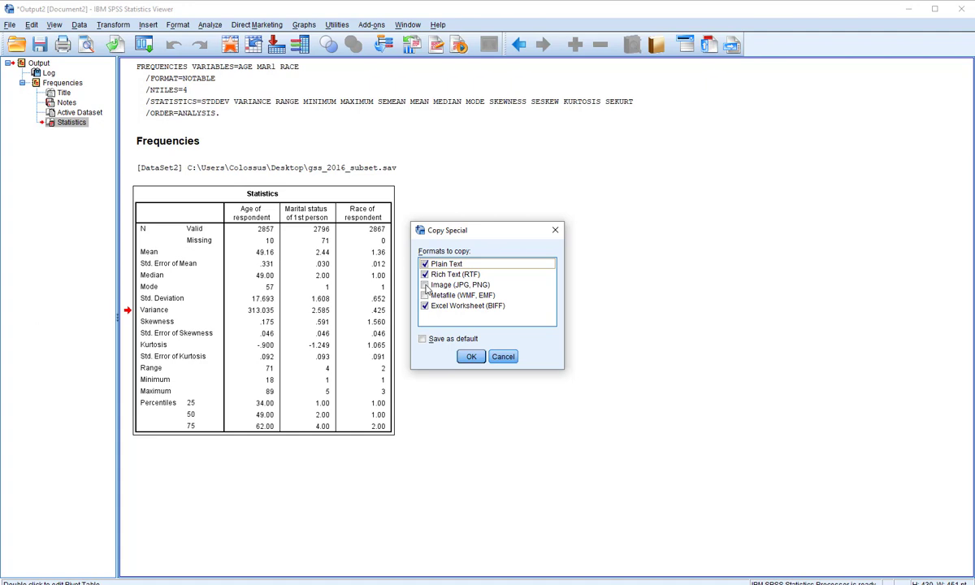
pyautogui.click(504, 358)
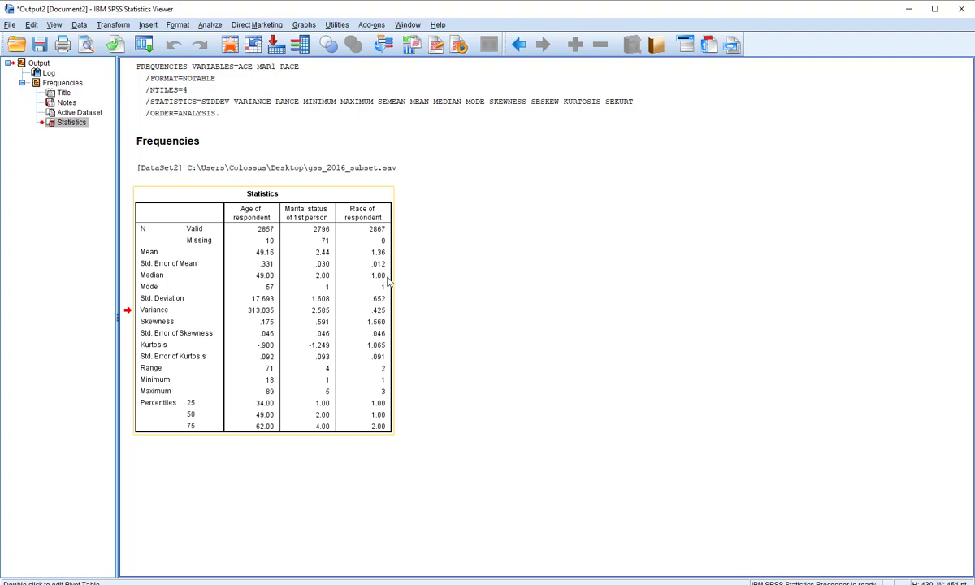
# Step: Switch to the gss_2016_subset.sav data editor and view the value labels of the RACE variable without changing them
pyautogui.moveTo(357, 583)
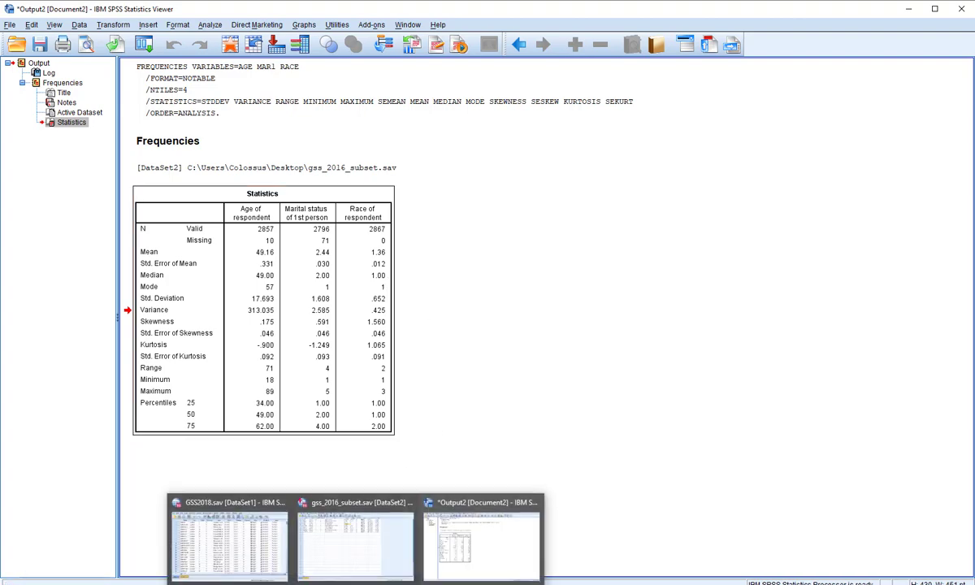
pyautogui.click(345, 557)
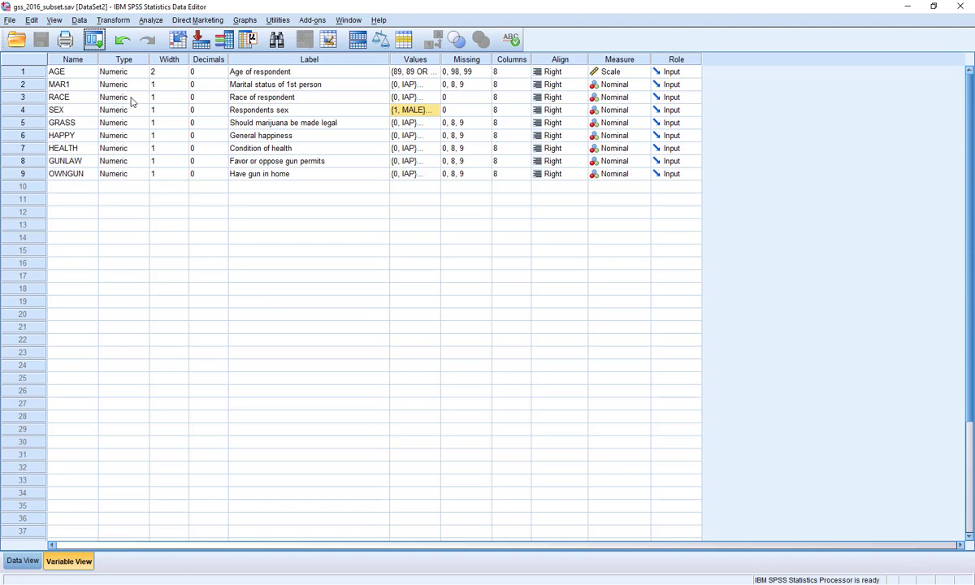
pyautogui.click(437, 97)
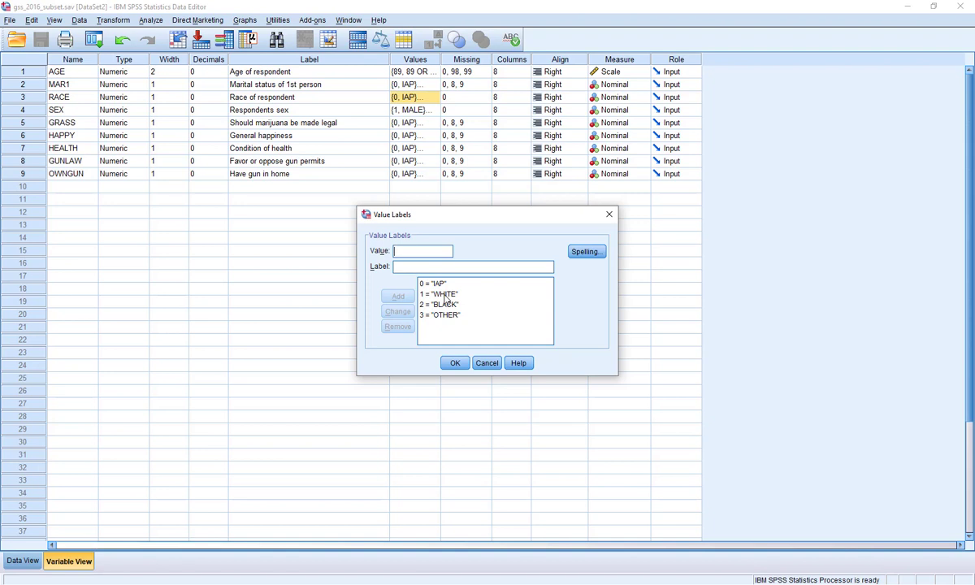
pyautogui.click(487, 363)
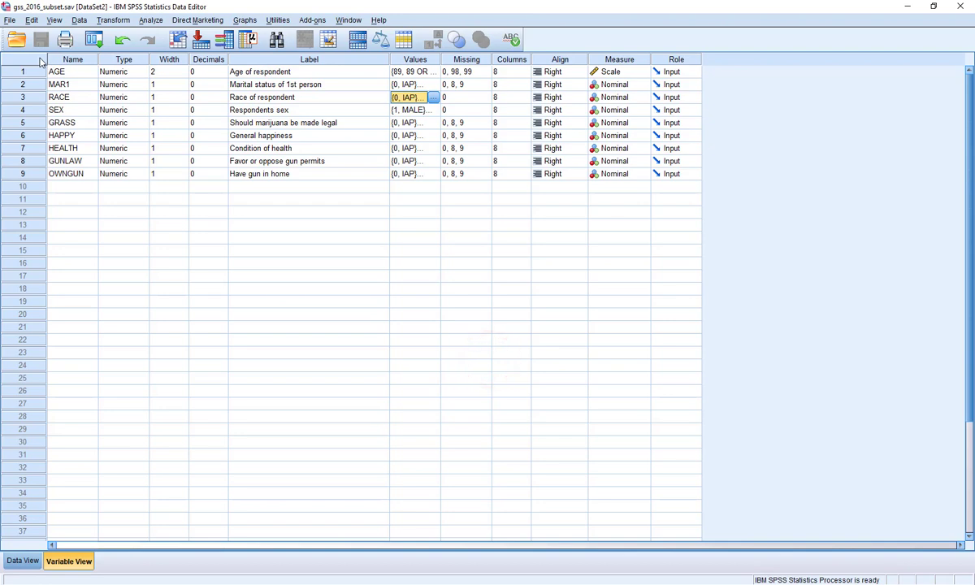
# Step: Reopen the Frequencies analysis settings for age, marital status and race
pyautogui.click(151, 19)
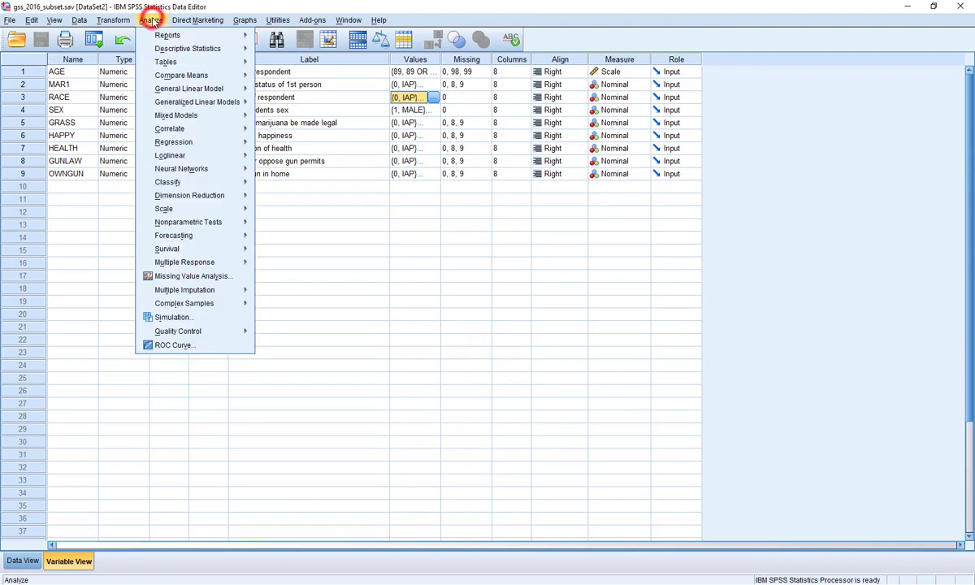
pyautogui.moveTo(206, 56)
pyautogui.click(313, 52)
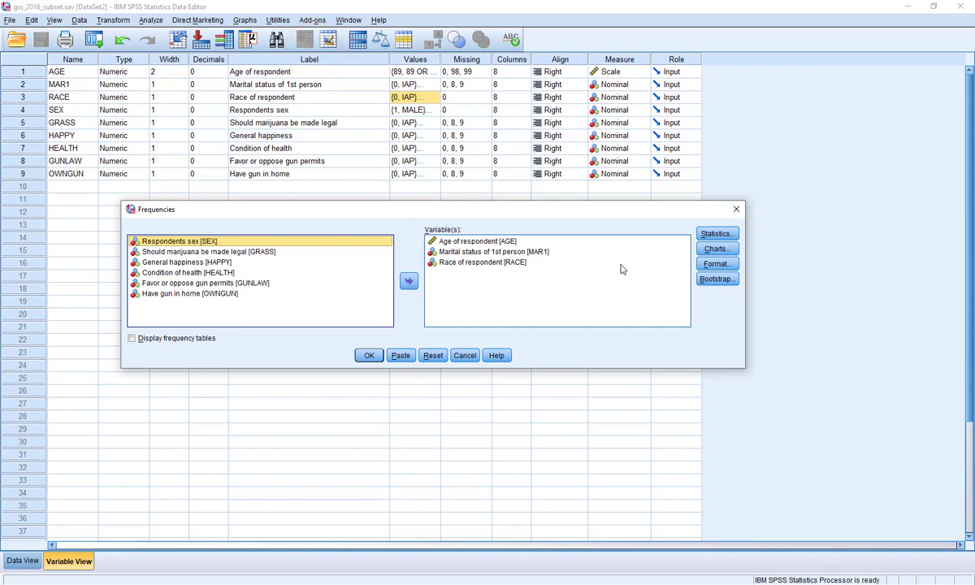
# Step: Try ordering the frequency output by descending values, ascending counts and descending counts, and discard the format changes
pyautogui.click(719, 264)
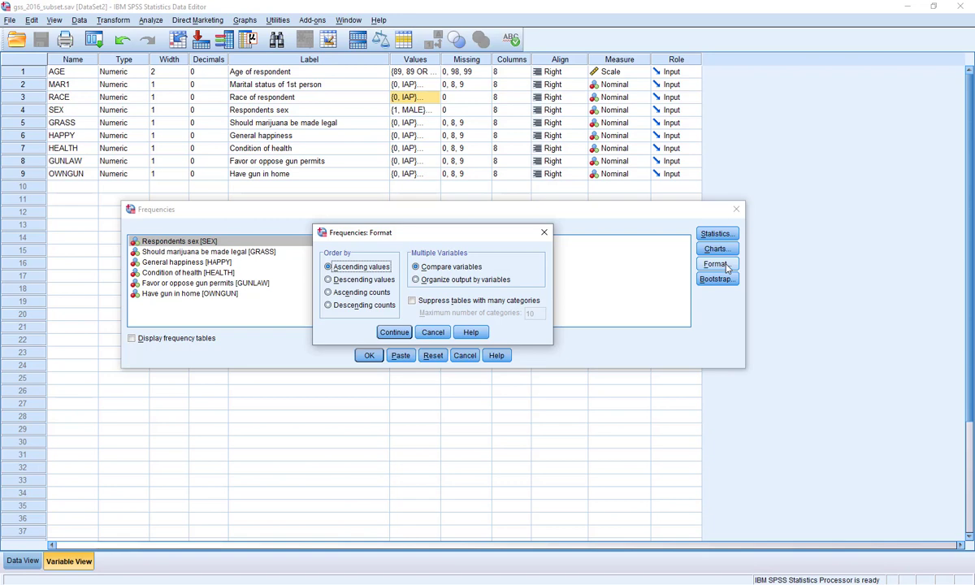
pyautogui.click(362, 280)
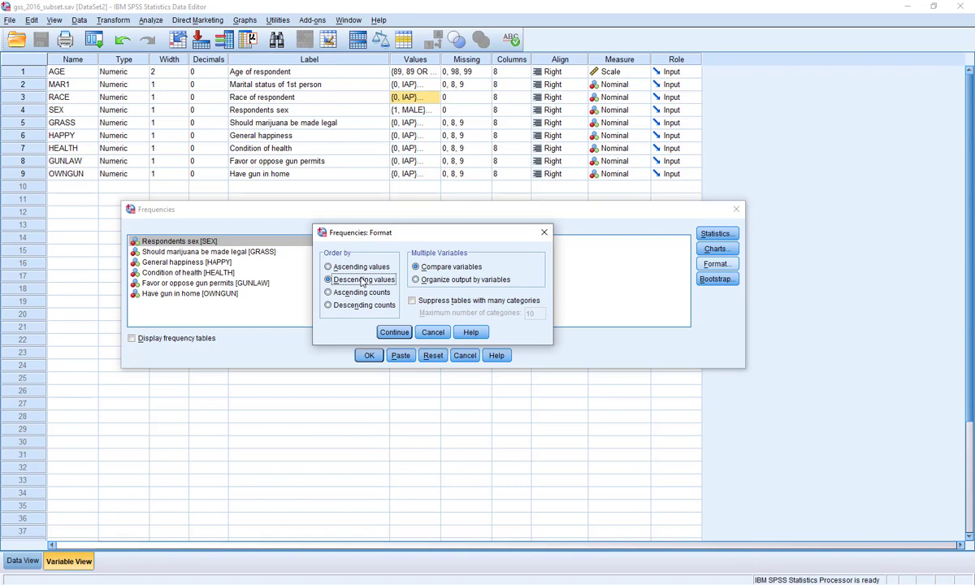
pyautogui.click(343, 292)
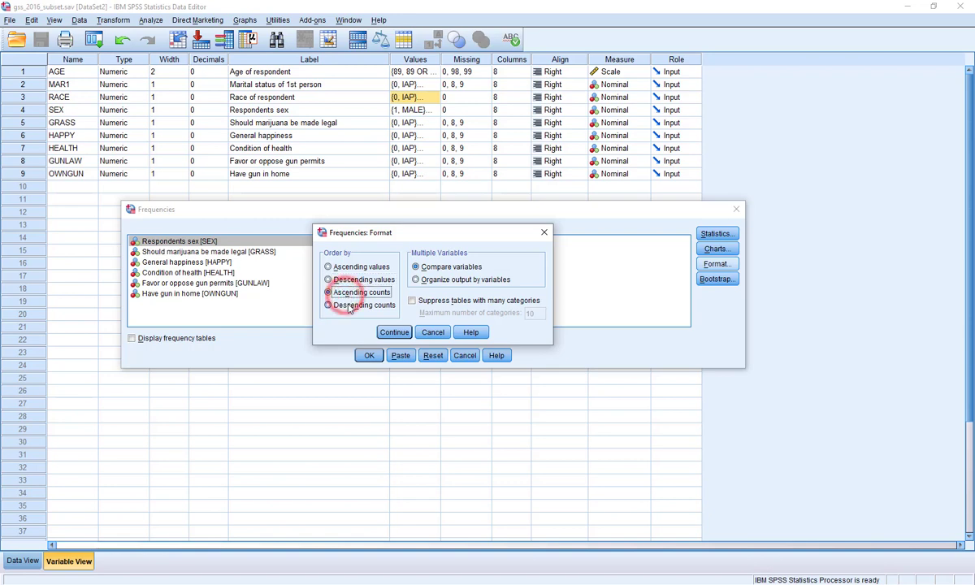
pyautogui.click(350, 306)
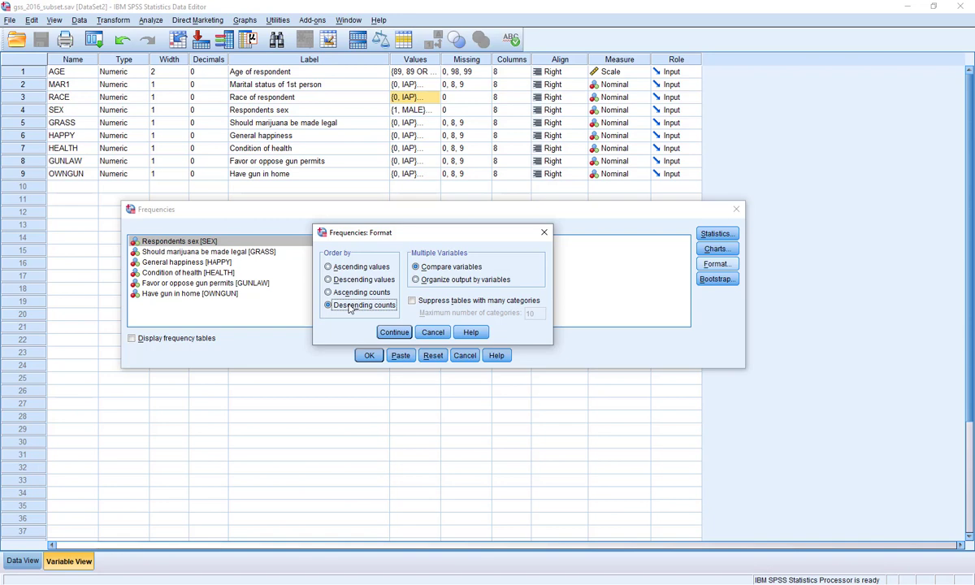
pyautogui.click(431, 334)
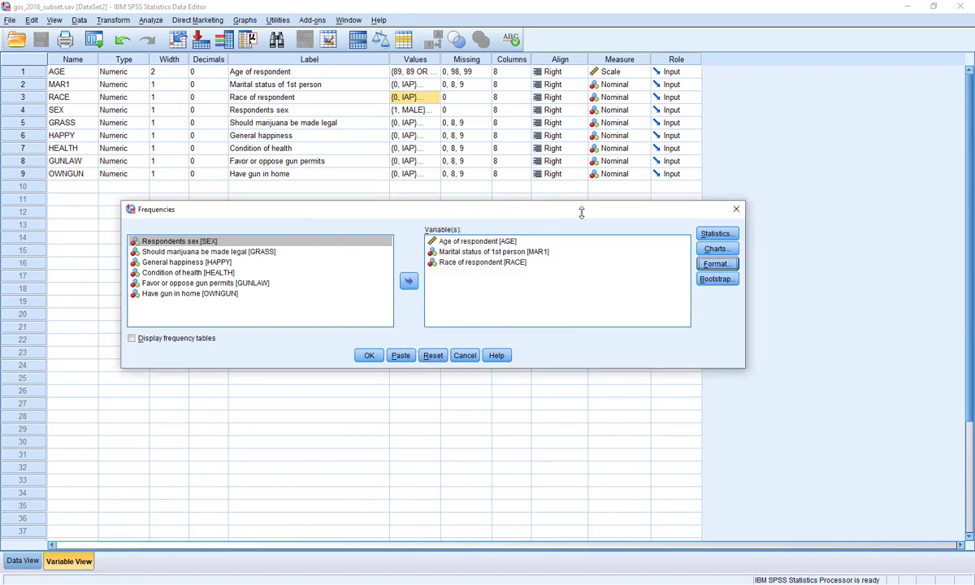
# Step: Request histograms for the three variables and run the Frequencies analysis
pyautogui.click(716, 250)
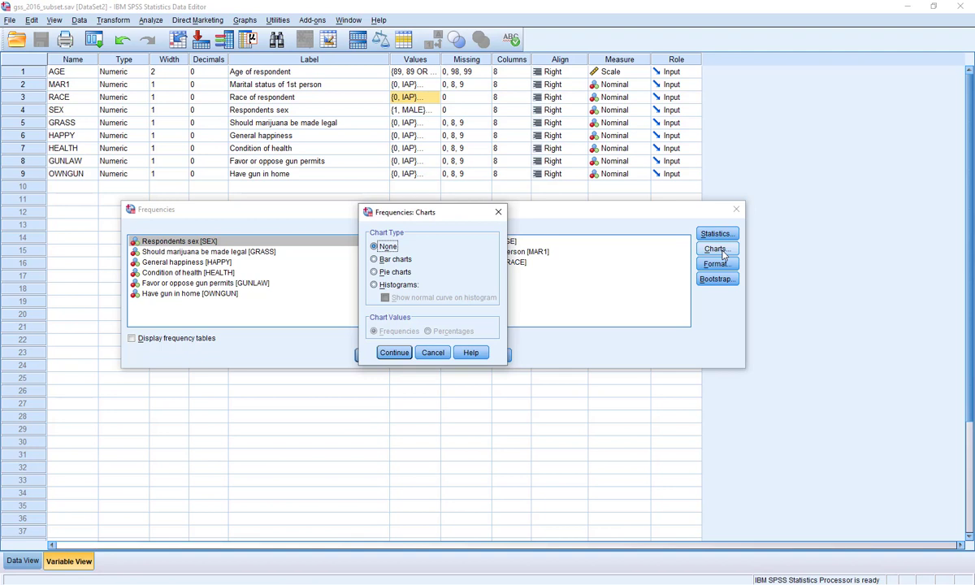
pyautogui.click(375, 286)
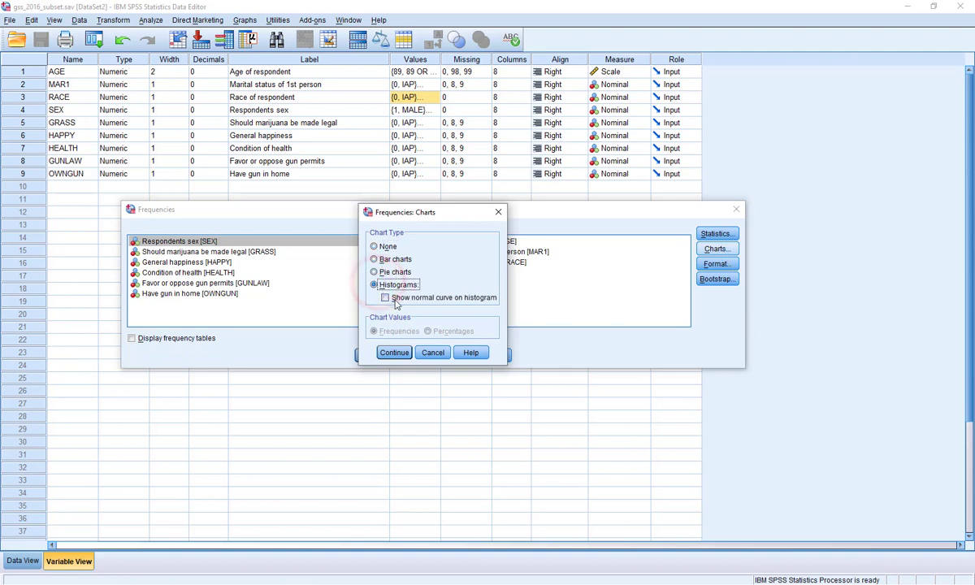
pyautogui.click(385, 298)
pyautogui.click(396, 355)
pyautogui.click(370, 355)
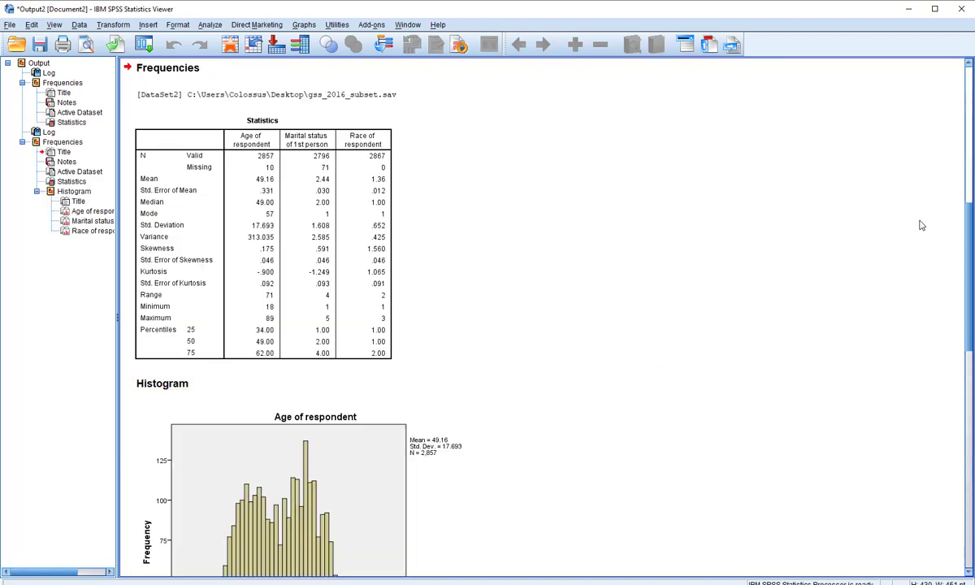
# Step: Examine the statistics table and the histograms of age, marital status and race in the output
pyautogui.moveTo(967, 216); pyautogui.dragTo(961, 187)
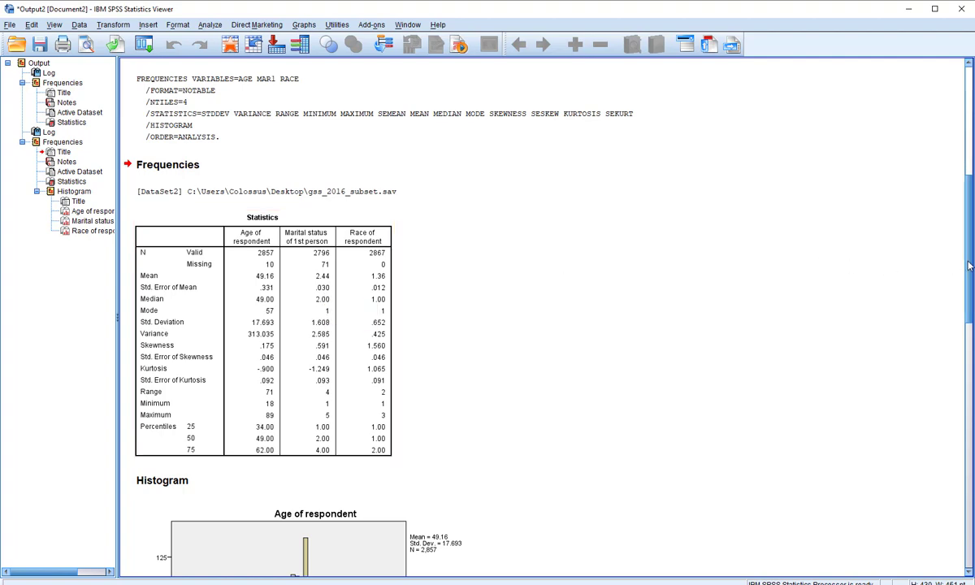
pyautogui.moveTo(967, 264); pyautogui.dragTo(944, 281)
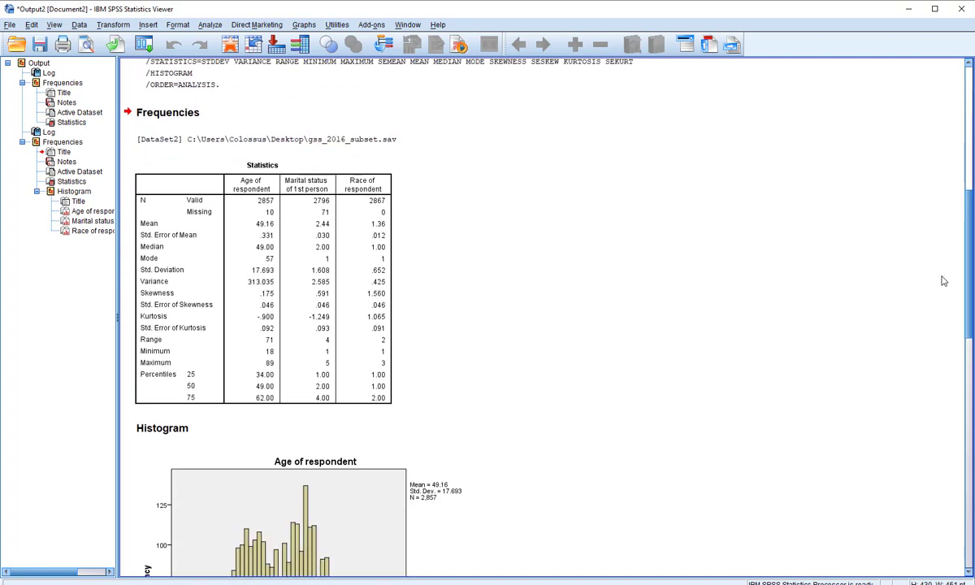
pyautogui.scroll(-5, 944, 281)
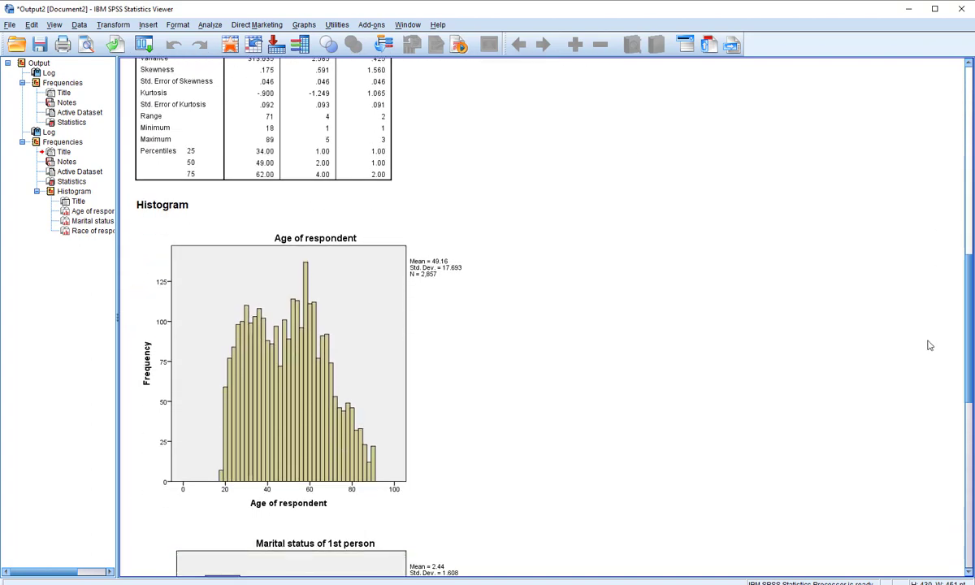
pyautogui.scroll(-6, 930, 346)
pyautogui.scroll(-5, 915, 421)
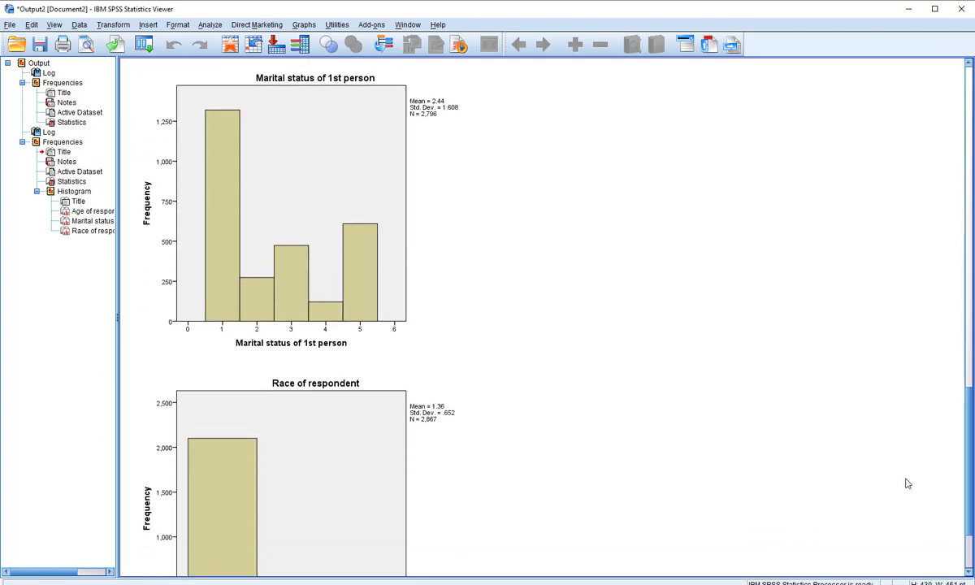
pyautogui.scroll(-3, 908, 484)
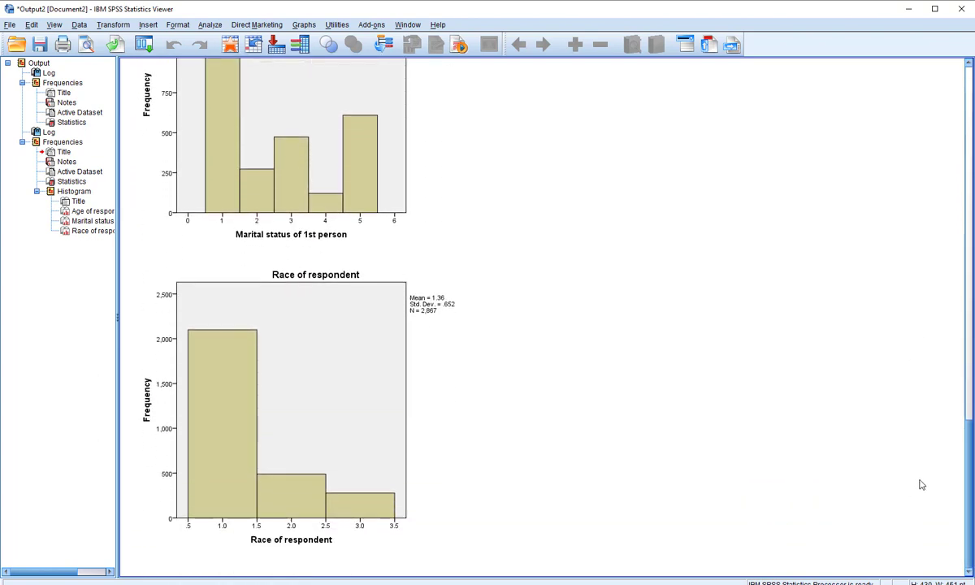
pyautogui.click(302, 497)
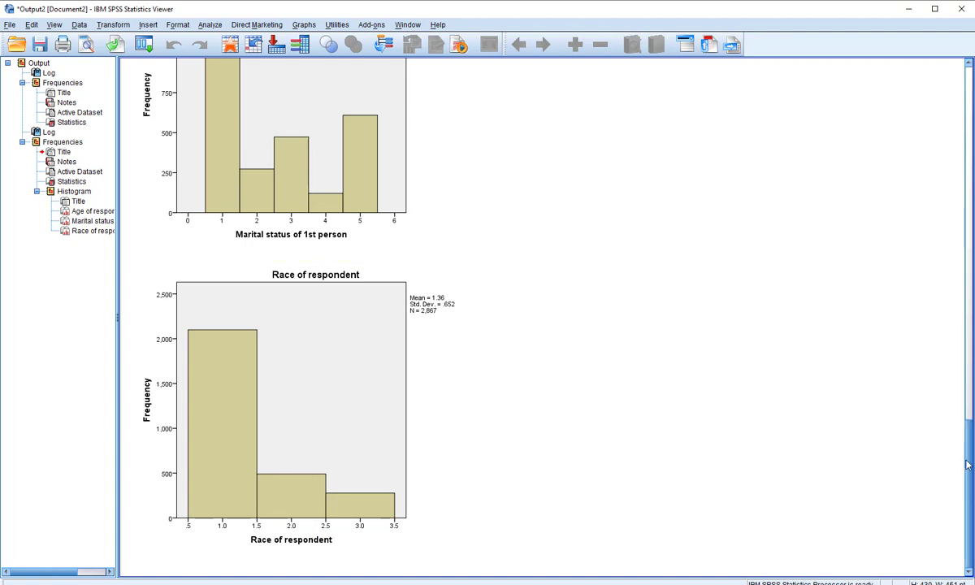
pyautogui.moveTo(969, 465); pyautogui.dragTo(972, 368)
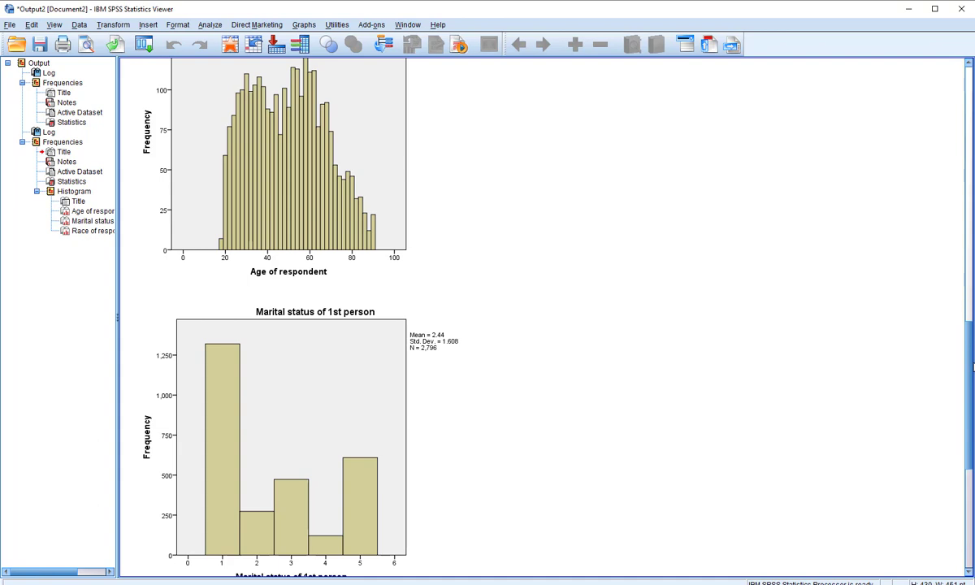
# Step: Rerun the Frequencies analysis on the same variables with pie charts instead of histograms
pyautogui.click(209, 25)
pyautogui.moveTo(268, 53)
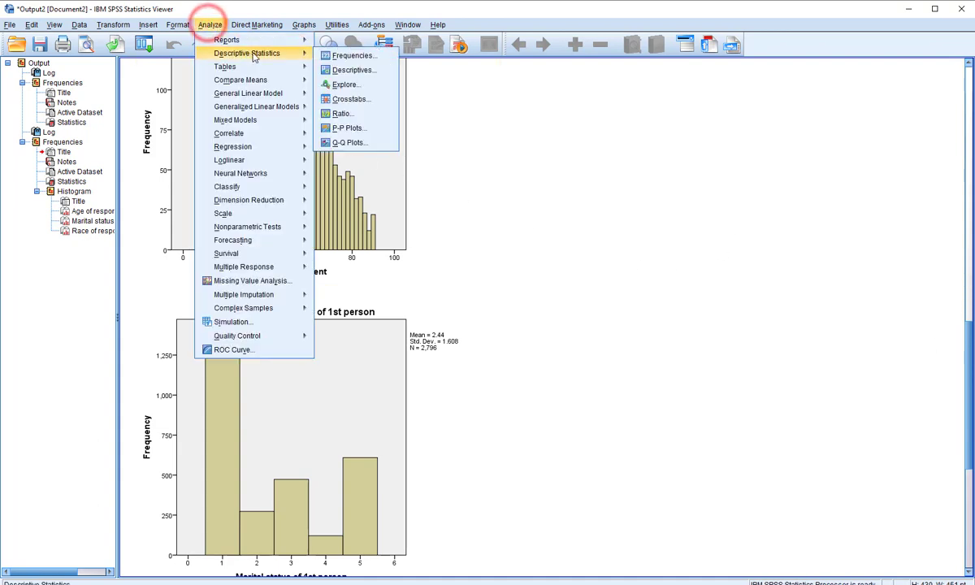
pyautogui.click(352, 57)
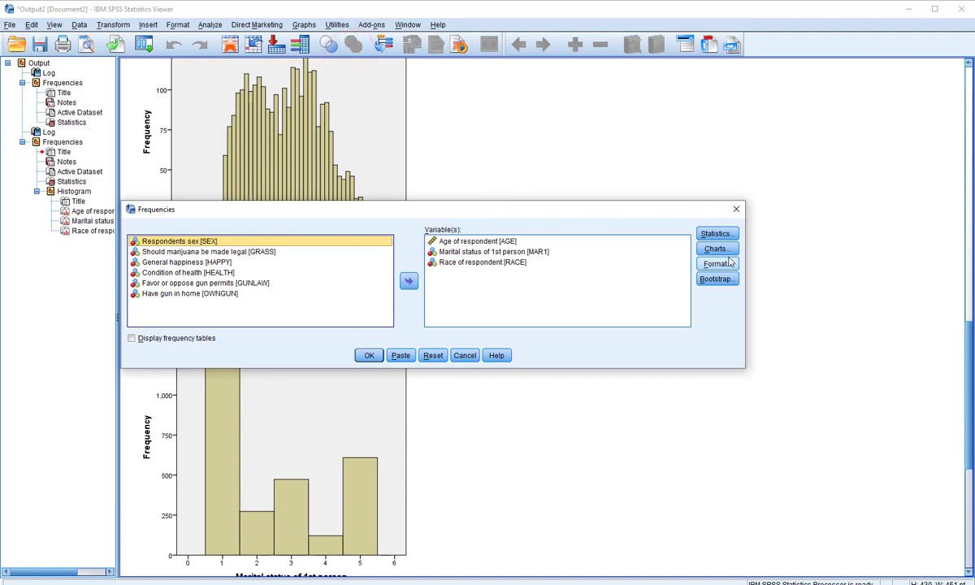
pyautogui.click(717, 248)
pyautogui.click(390, 273)
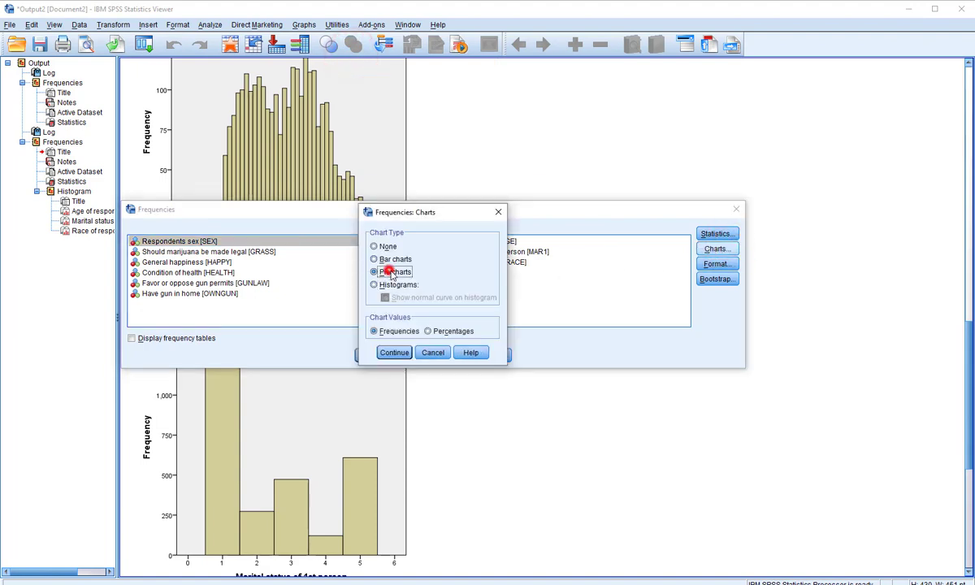
pyautogui.click(397, 353)
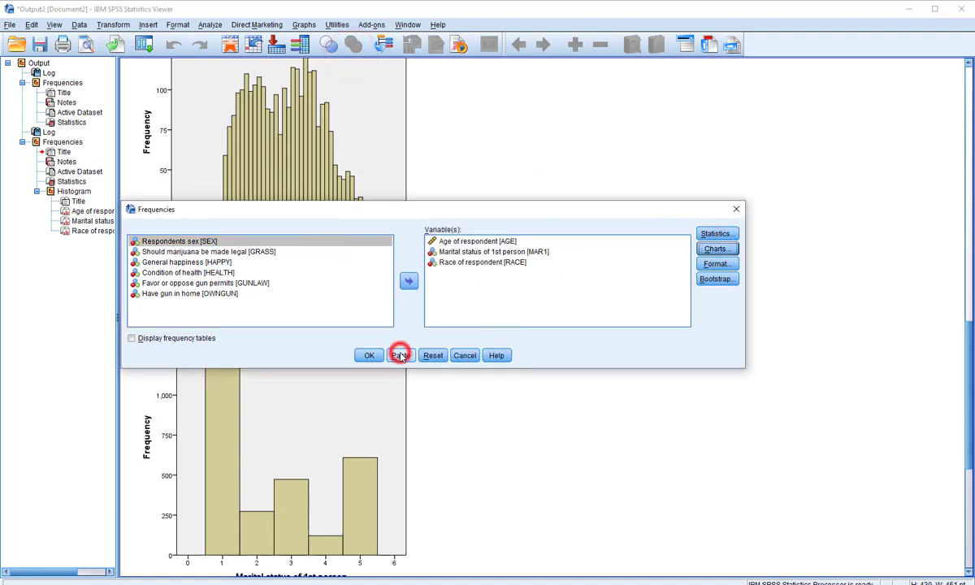
pyautogui.click(367, 355)
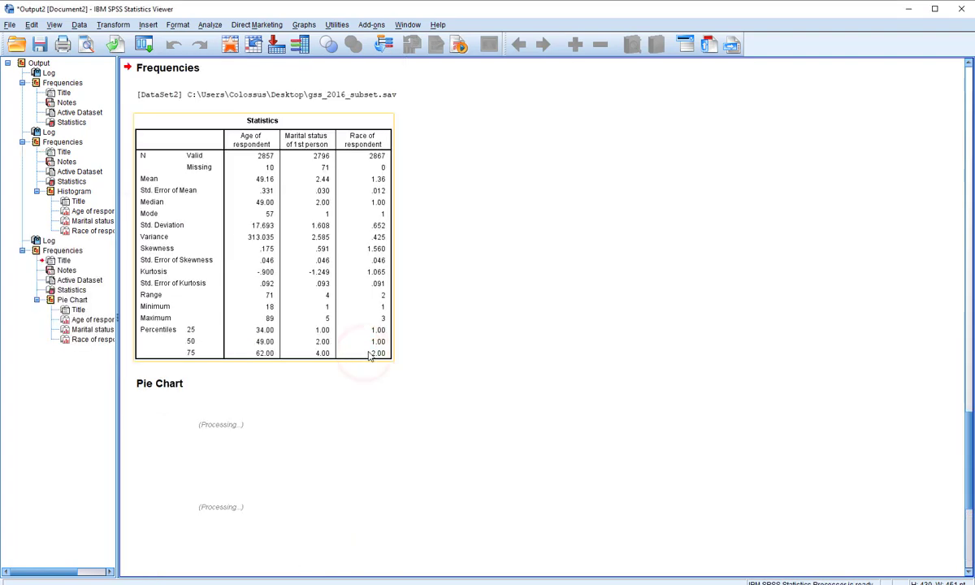
# Step: Examine the pie charts of age, marital status and race in the output, comparing the slices with their legends
pyautogui.moveTo(967, 388); pyautogui.dragTo(961, 439)
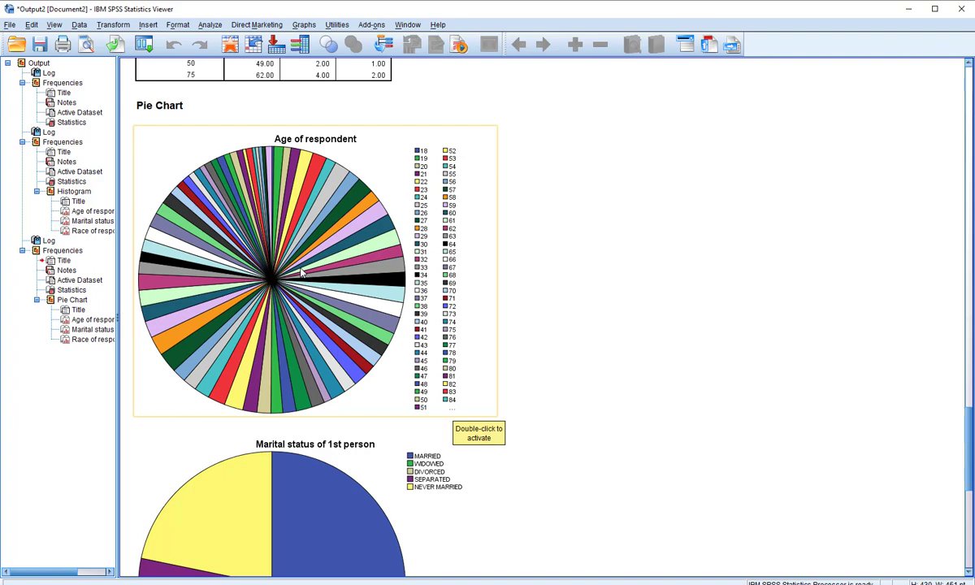
pyautogui.moveTo(967, 420); pyautogui.dragTo(953, 491)
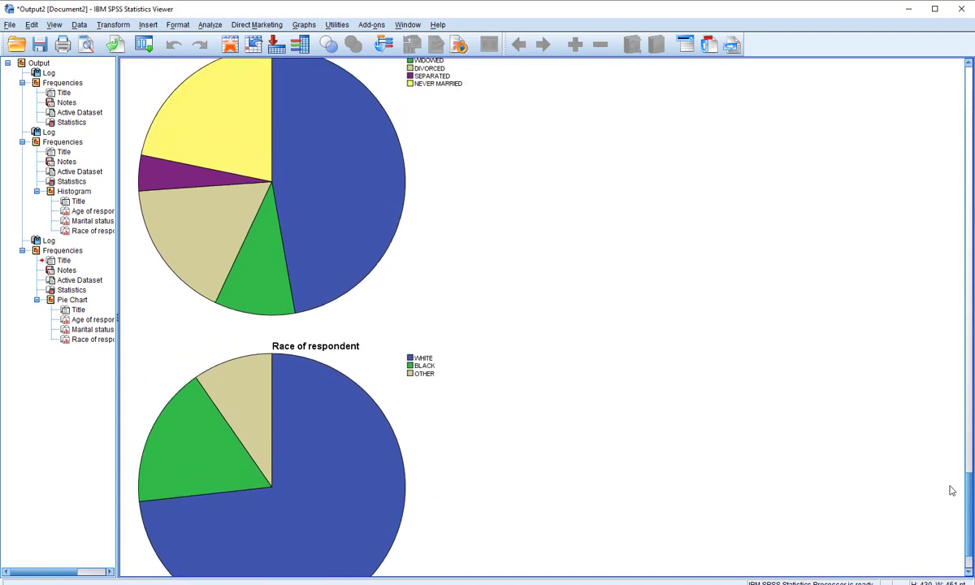
pyautogui.moveTo(953, 490); pyautogui.dragTo(949, 475)
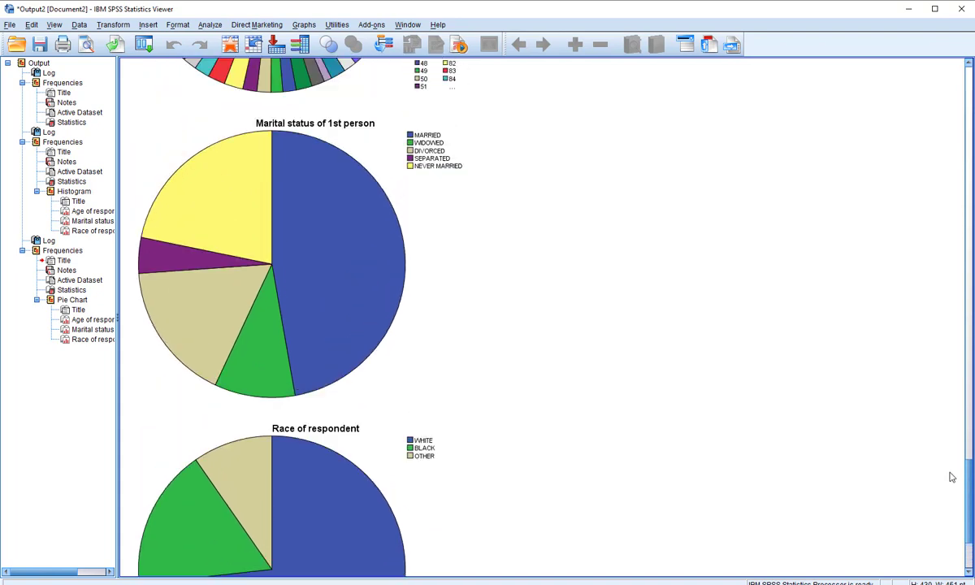
pyautogui.click(382, 359)
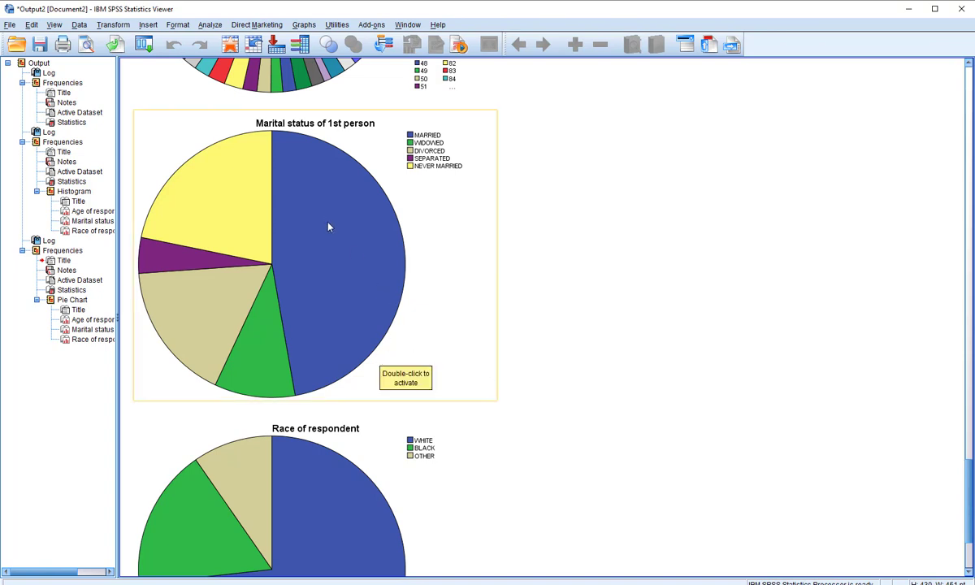
pyautogui.click(375, 442)
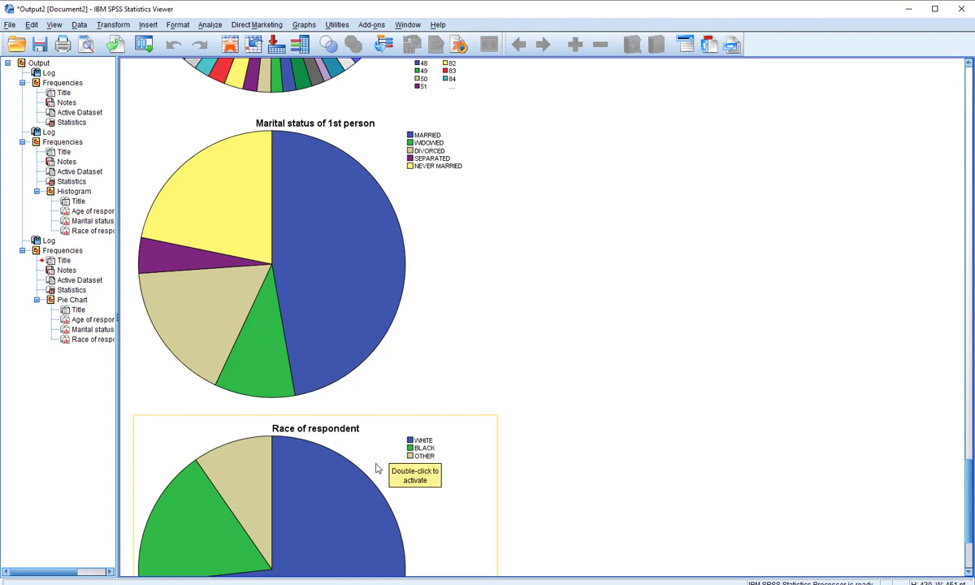
pyautogui.click(387, 232)
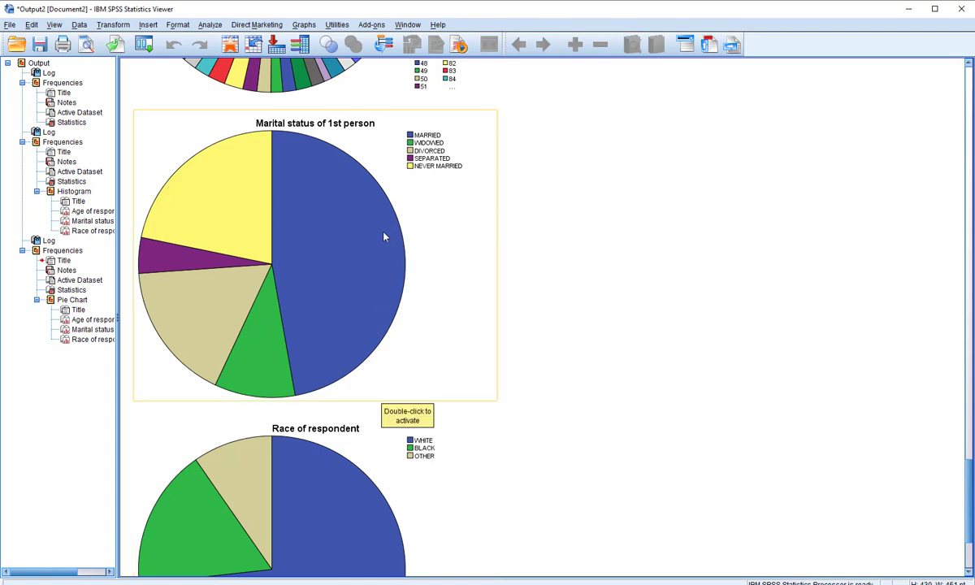